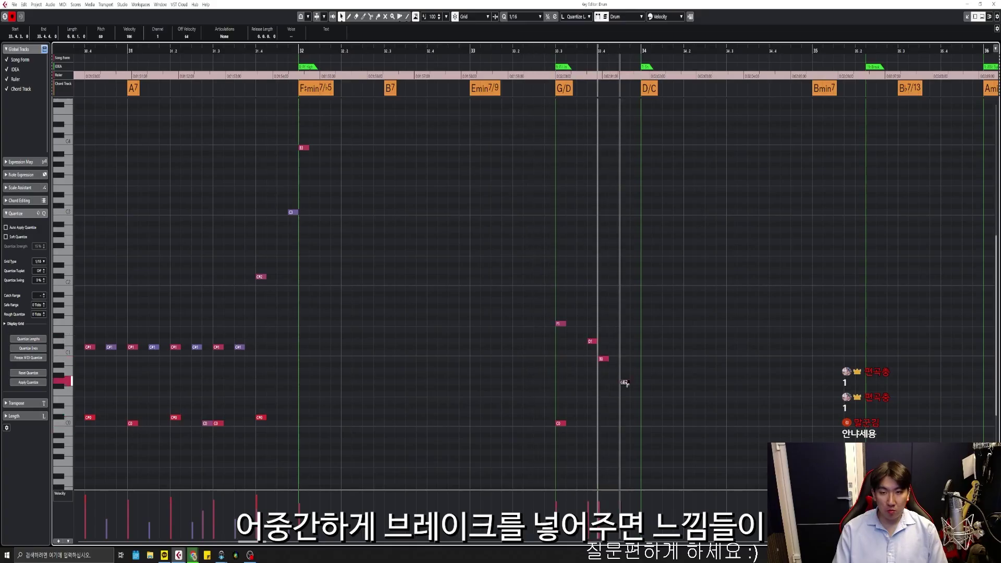
# Add an F♯2 hit at the start of bar 33 and rework the beat 3 drum fill with a D0 snare note
pyautogui.moveTo(475, 334); pyautogui.dragTo(476, 251)
pyautogui.click(490, 217)
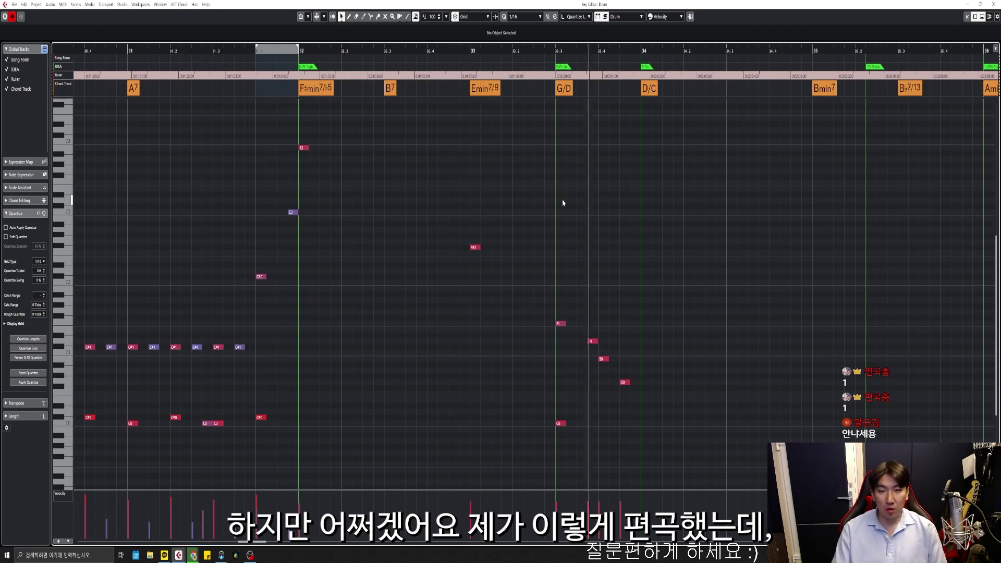
pyautogui.moveTo(602, 358); pyautogui.dragTo(606, 406)
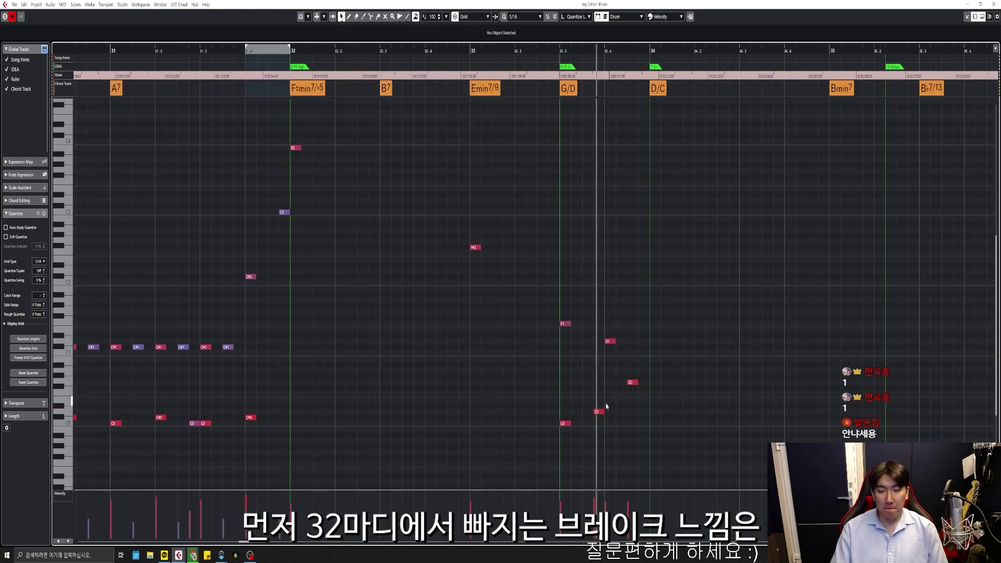
pyautogui.press('space')
pyautogui.press('space')
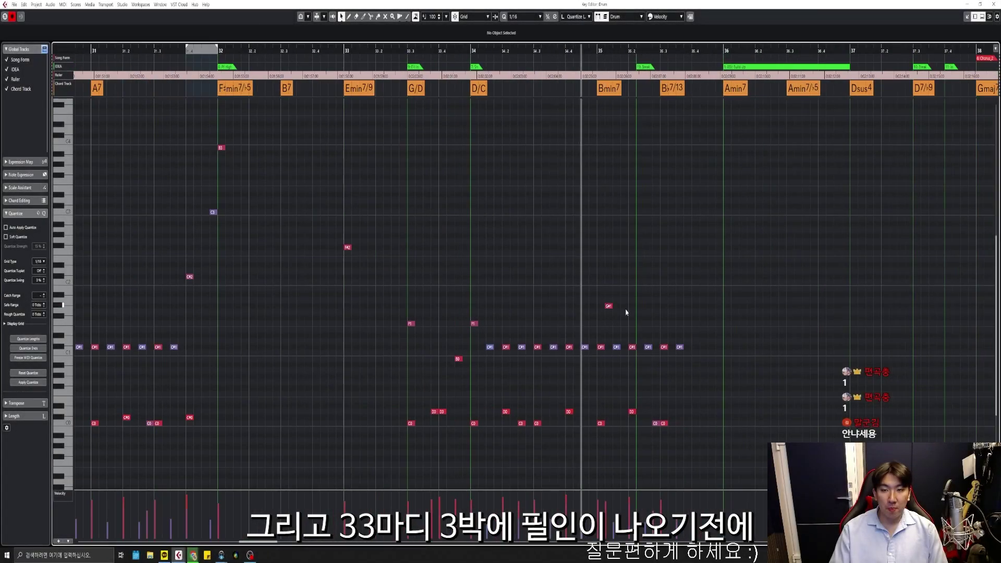
# Write the bar 35 fill and an eighth-note build-up across bar 36 with G♯1, C♯2, F♯2 and D♯1 hits over C0 kicks
pyautogui.press('h')
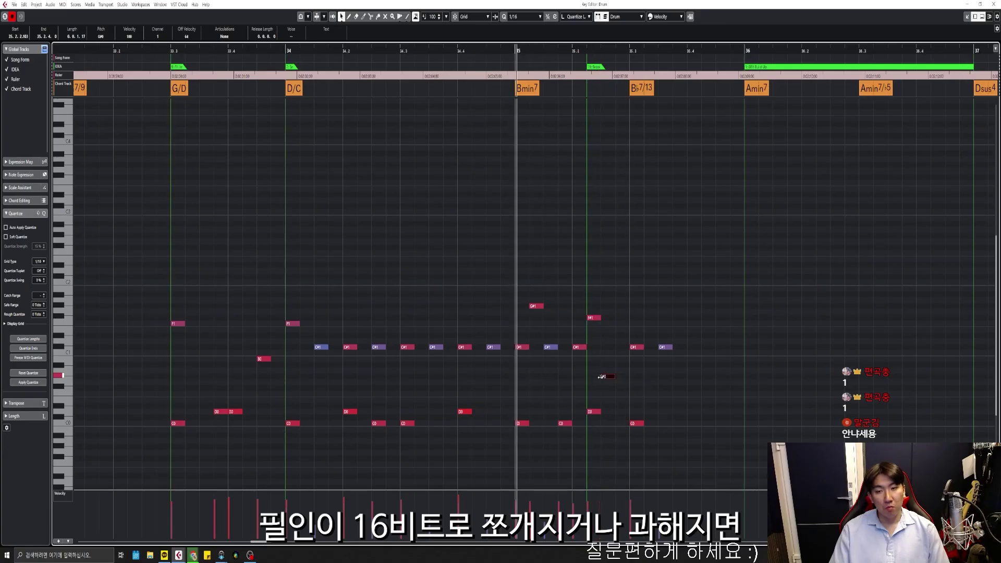
pyautogui.press('h')
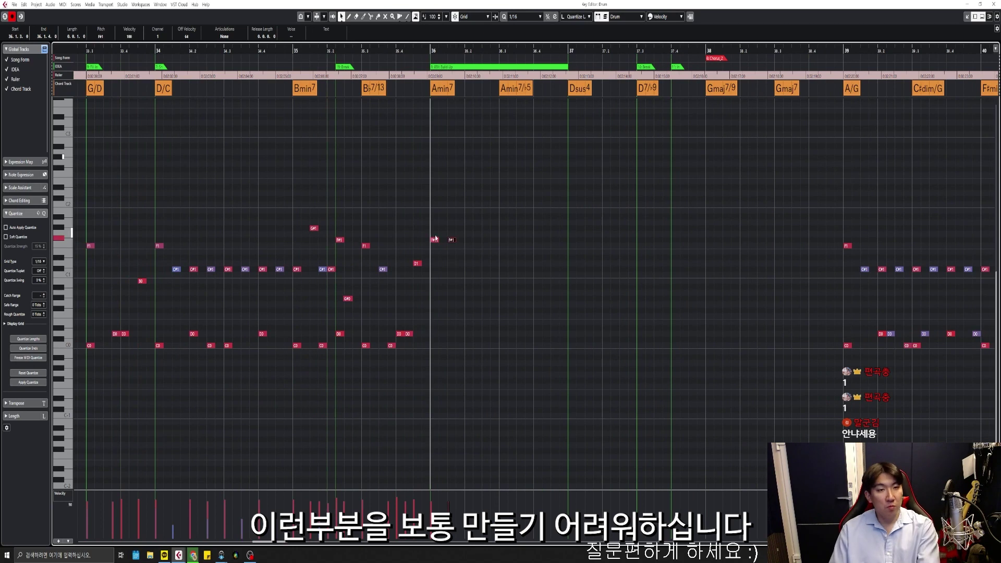
pyautogui.press('Up')
pyautogui.press('Up')
pyautogui.click(554, 168)
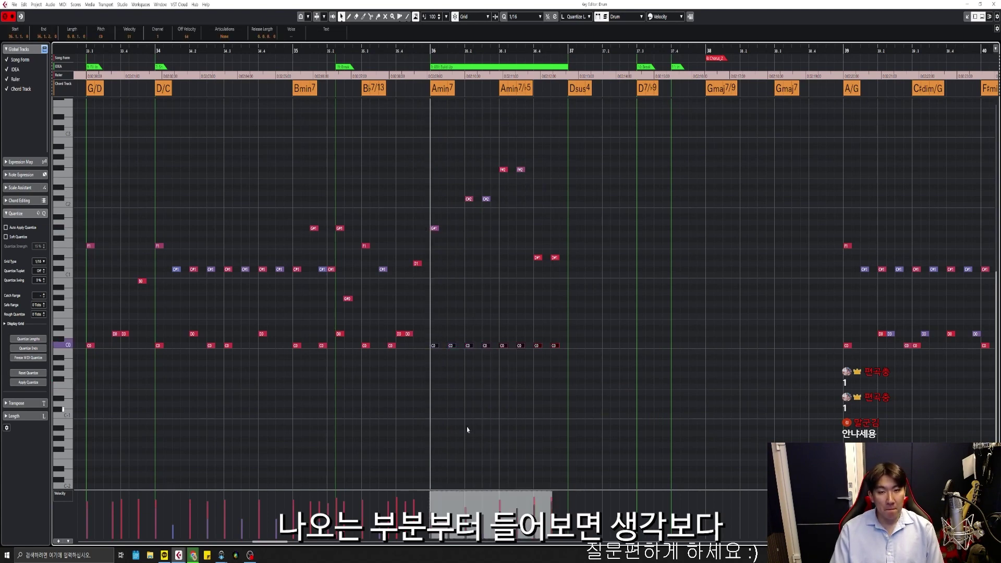
pyautogui.click(469, 417)
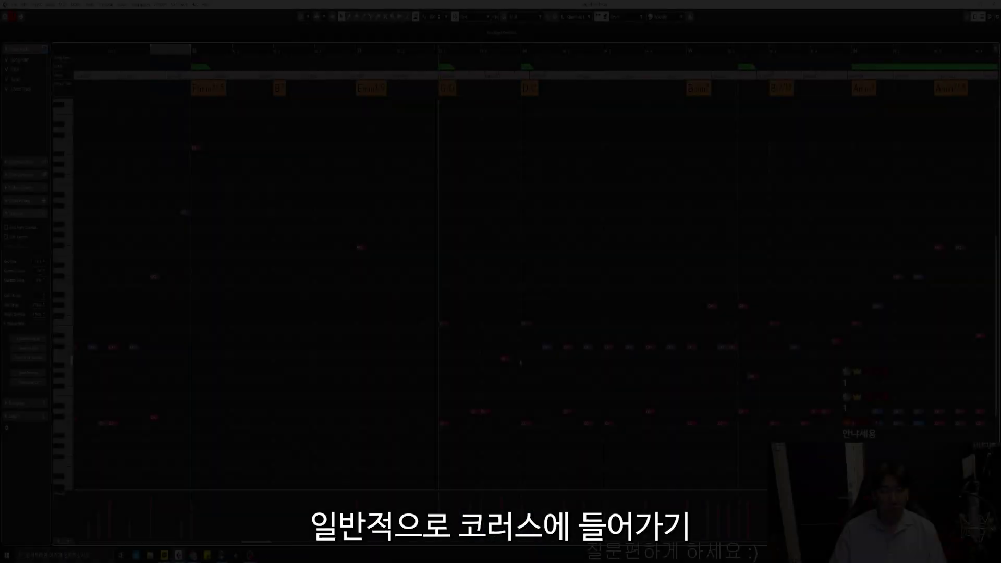
# Play back the drum section in bar 37 that leads into the chorus
pyautogui.press('g')
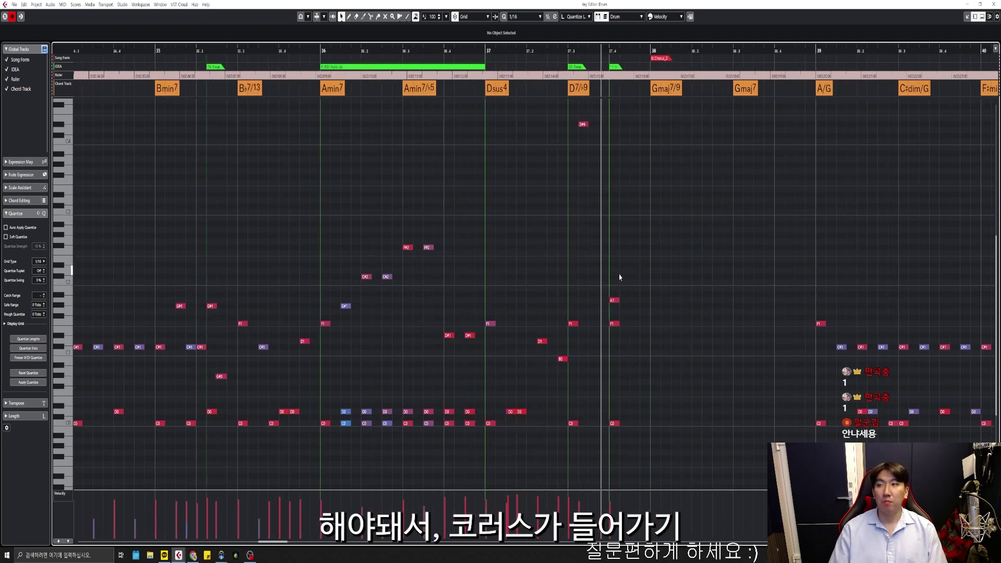
pyautogui.click(613, 388)
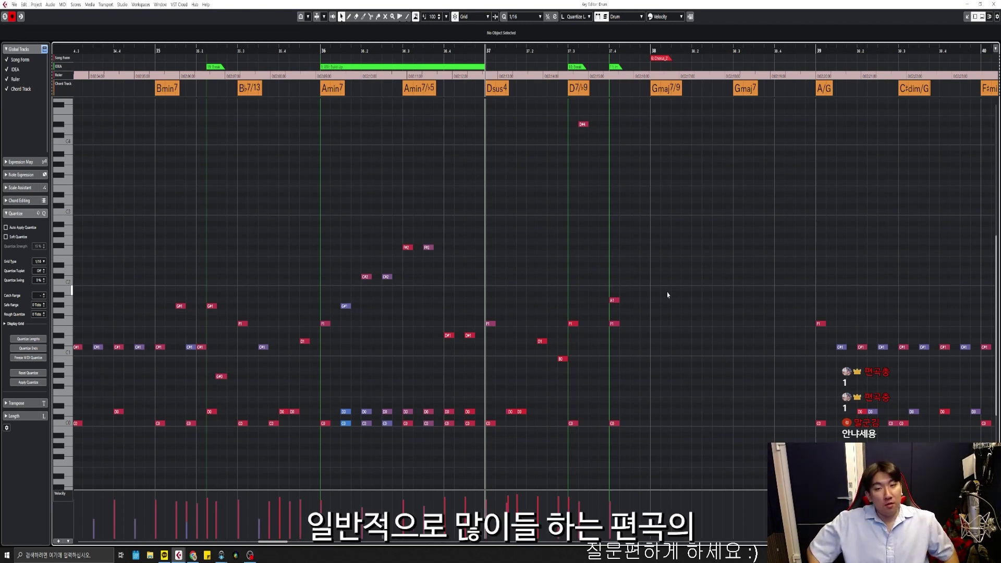
pyautogui.press('space')
pyautogui.press('space')
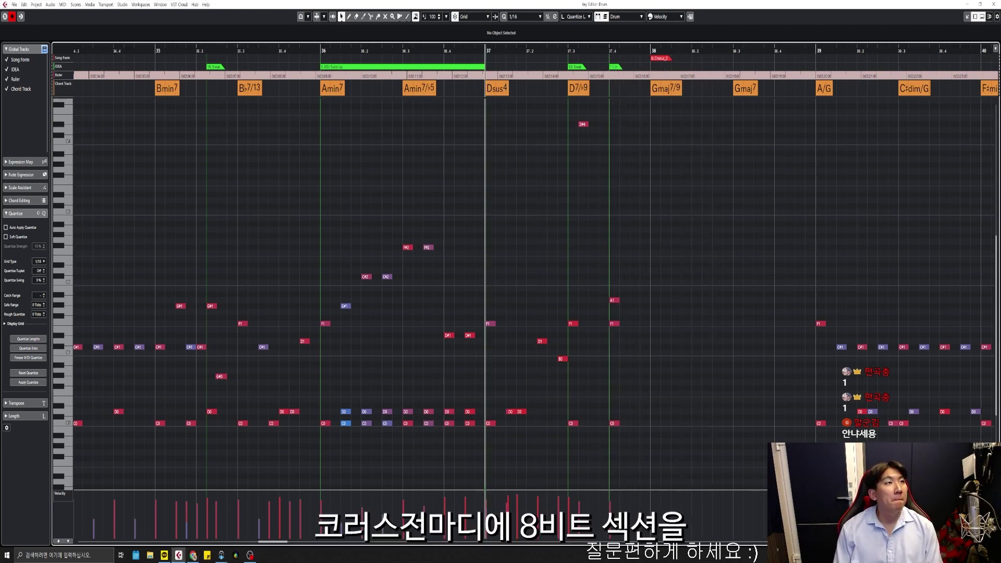
pyautogui.press('space')
pyautogui.hscroll(3, 538, 201)
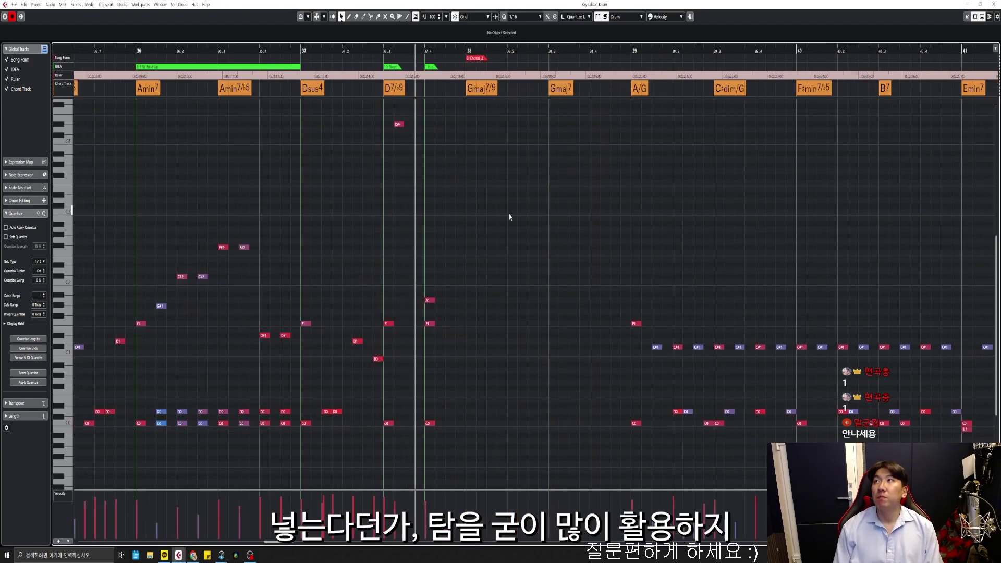
# Bring the chorus groove forward to start at bar 38 and clear the drum notes in bar 39
pyautogui.press('g')
pyautogui.press('g')
pyautogui.press('g')
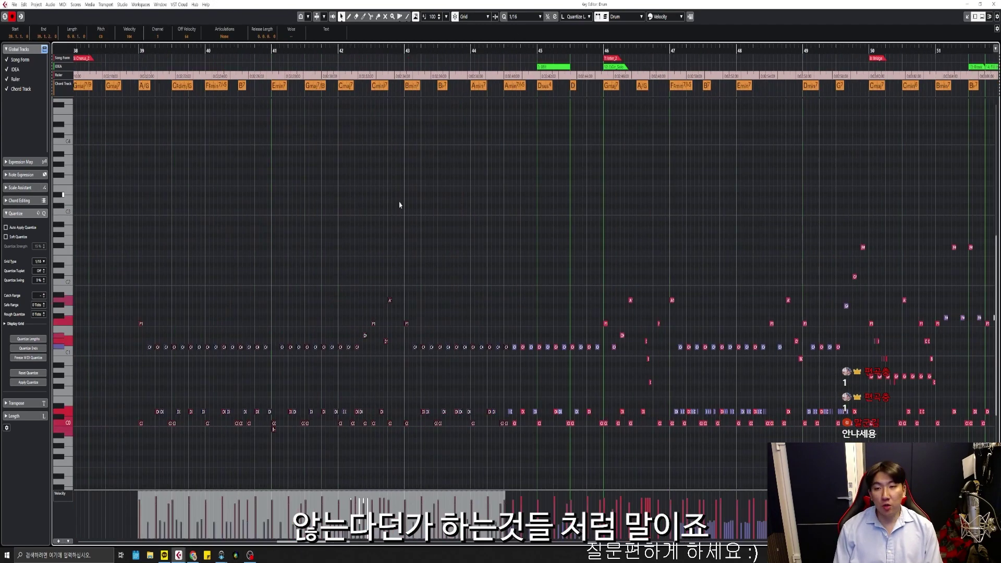
pyautogui.press('h')
pyautogui.press('h')
pyautogui.press('h')
pyautogui.moveTo(625, 297); pyautogui.dragTo(759, 458)
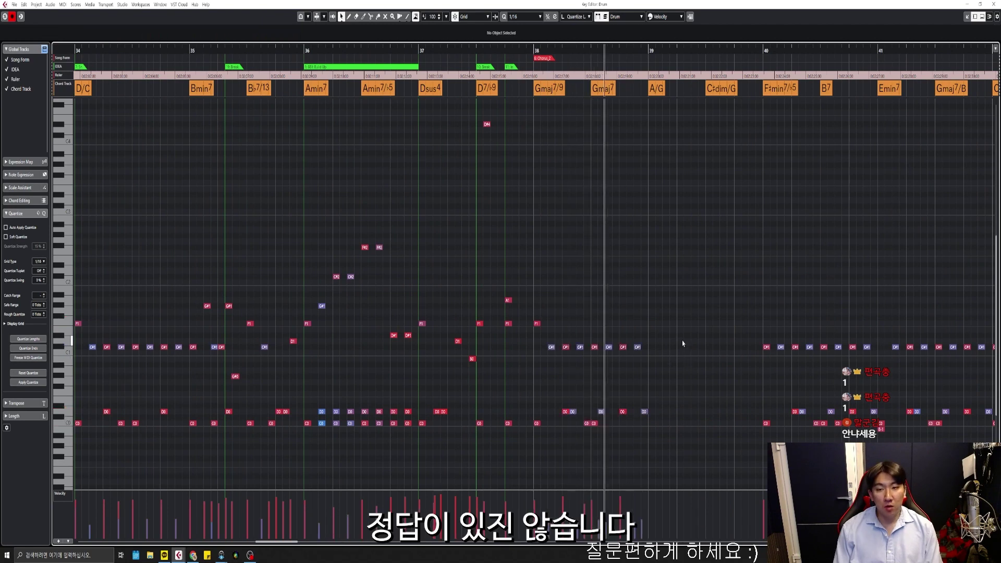
# Adjust the soft D0 snare hits in bar 38 and extend the chorus groove through bars 39 and 40
pyautogui.moveTo(568, 406); pyautogui.dragTo(658, 413)
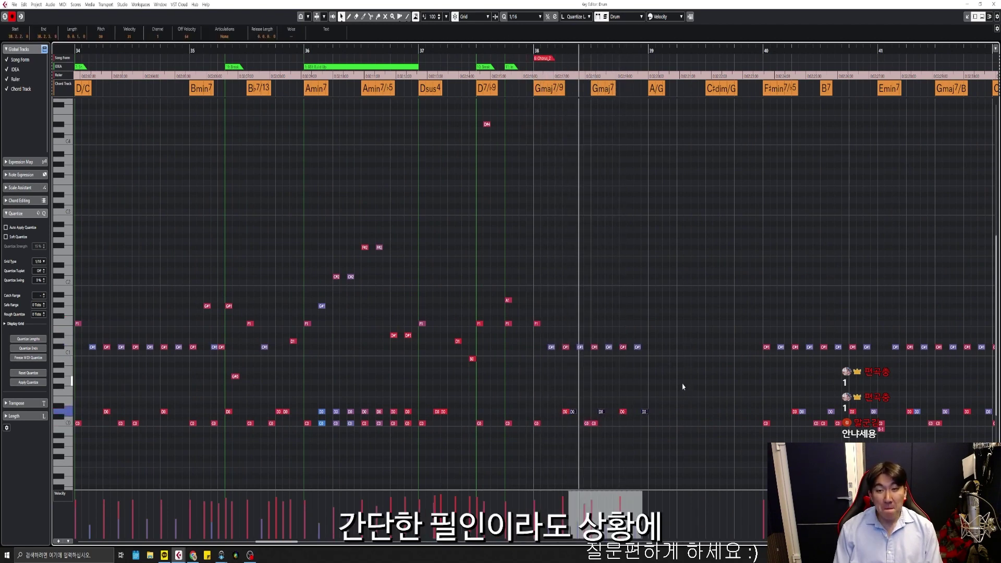
pyautogui.moveTo(655, 321); pyautogui.dragTo(755, 408)
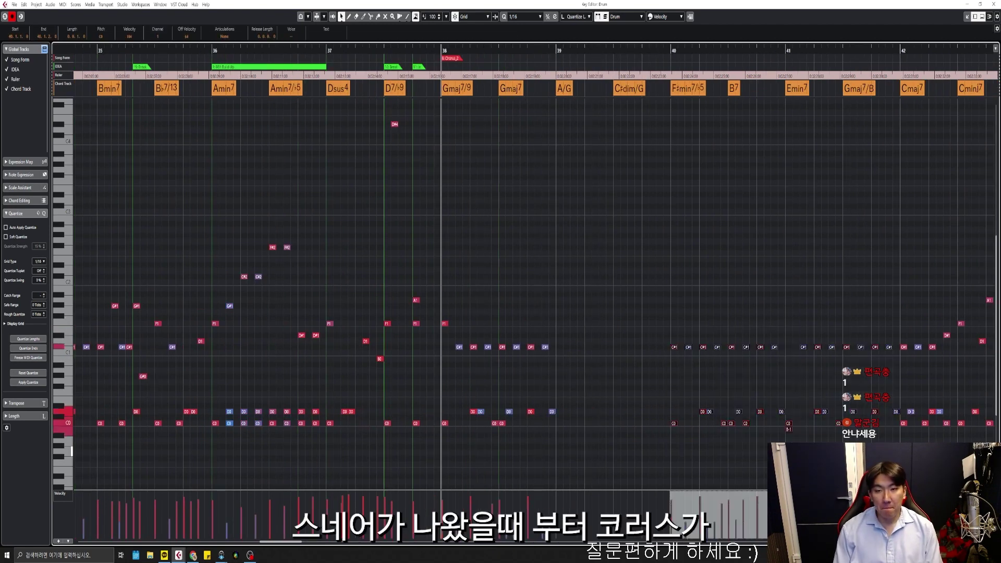
pyautogui.moveTo(603, 405); pyautogui.dragTo(597, 420)
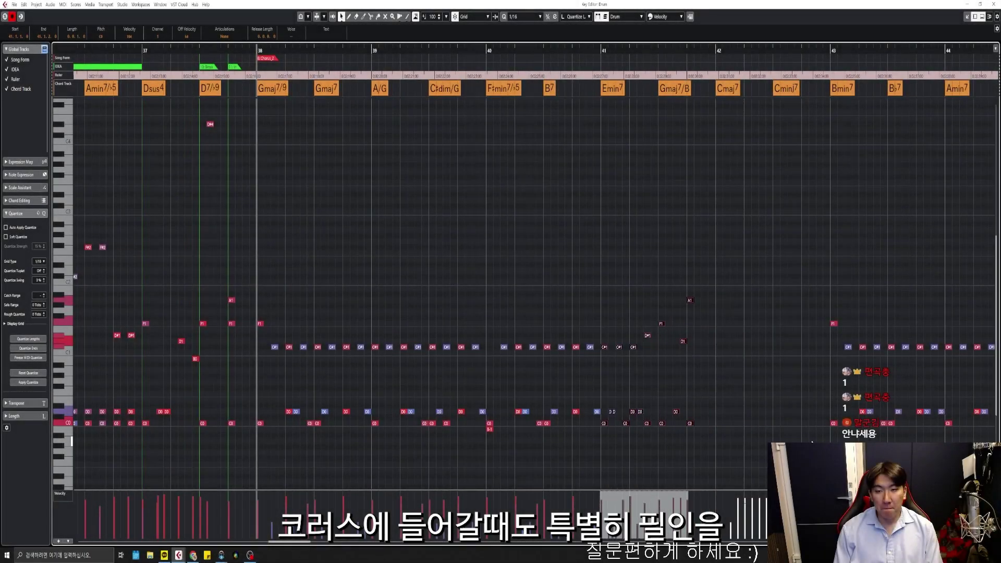
pyautogui.scroll(5, 797, 286)
pyautogui.scroll(-6, 706, 318)
pyautogui.click(509, 302)
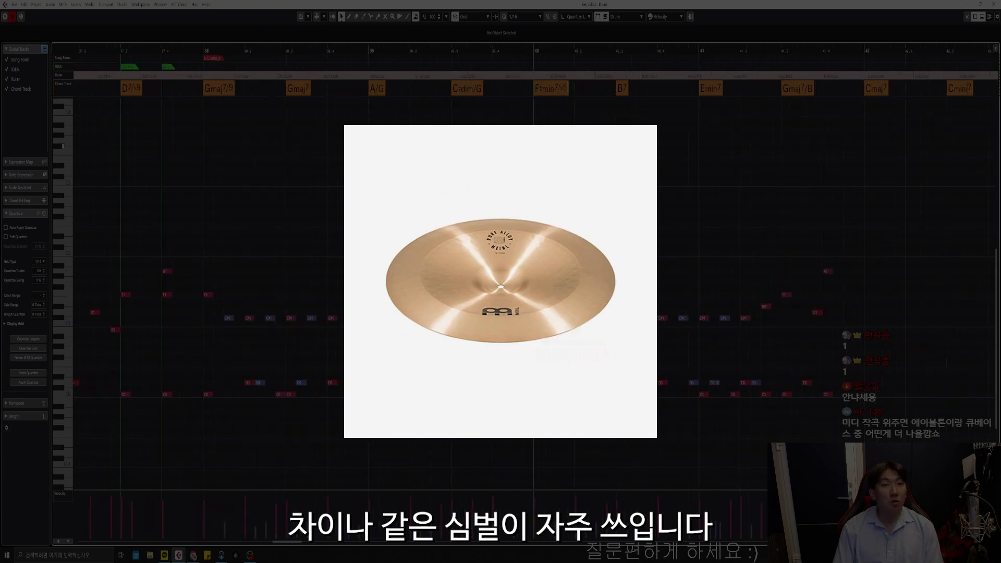
# Add a D1–B0 fill ending bar 44 and an eighth-note section of G0, D0 and C0 in bar 45, with an F1 crash on beat 3
pyautogui.press('h')
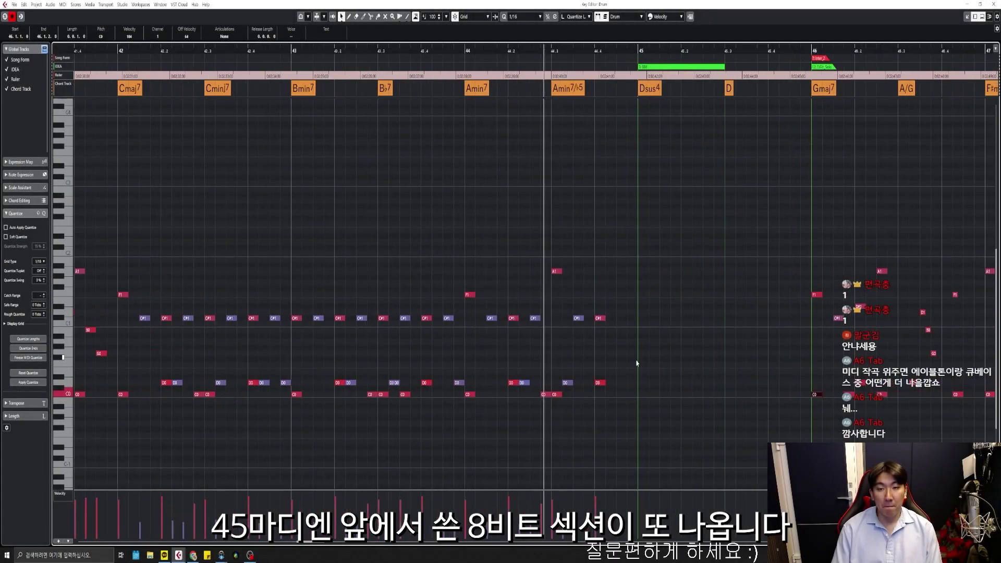
pyautogui.click(636, 364)
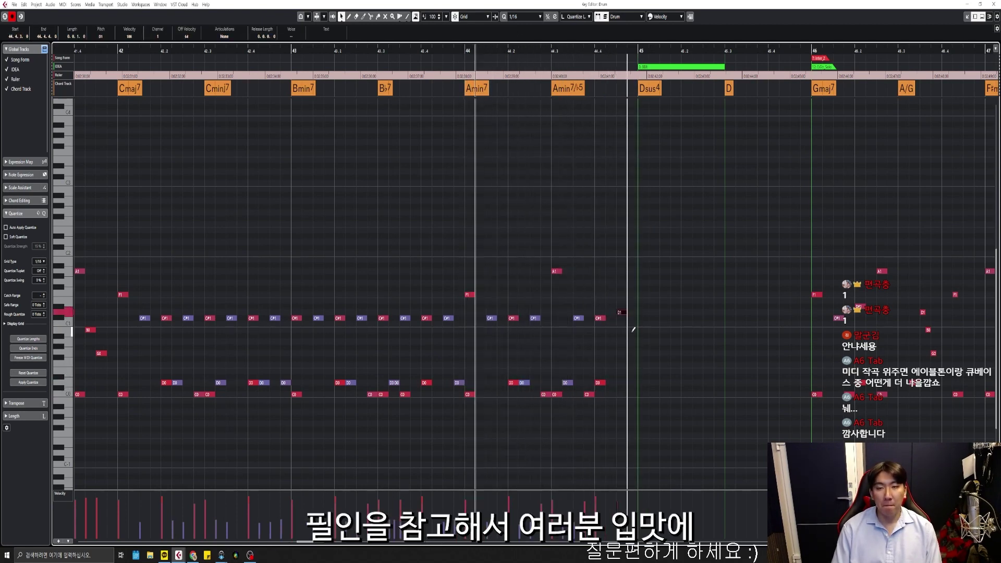
pyautogui.press('h')
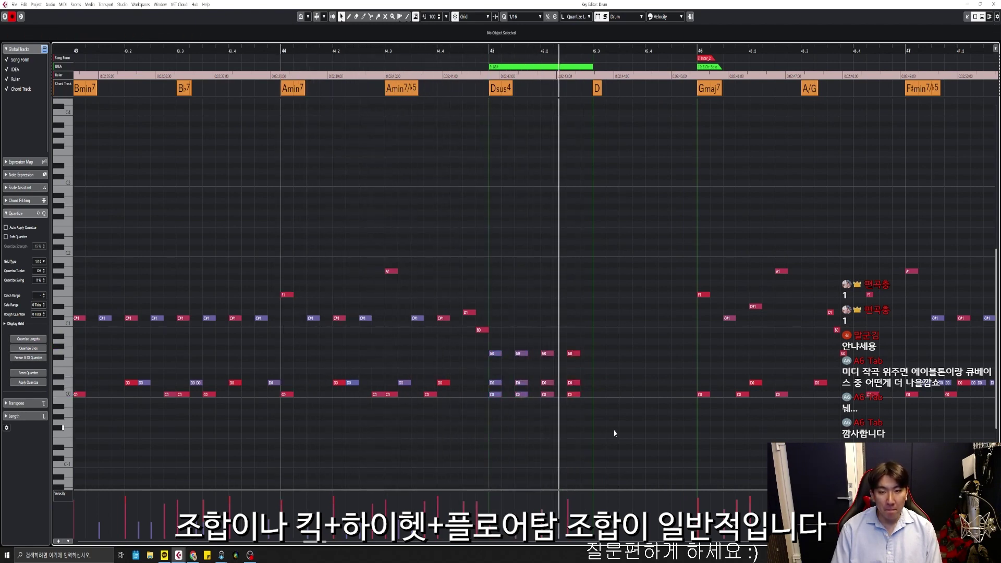
pyautogui.click(614, 331)
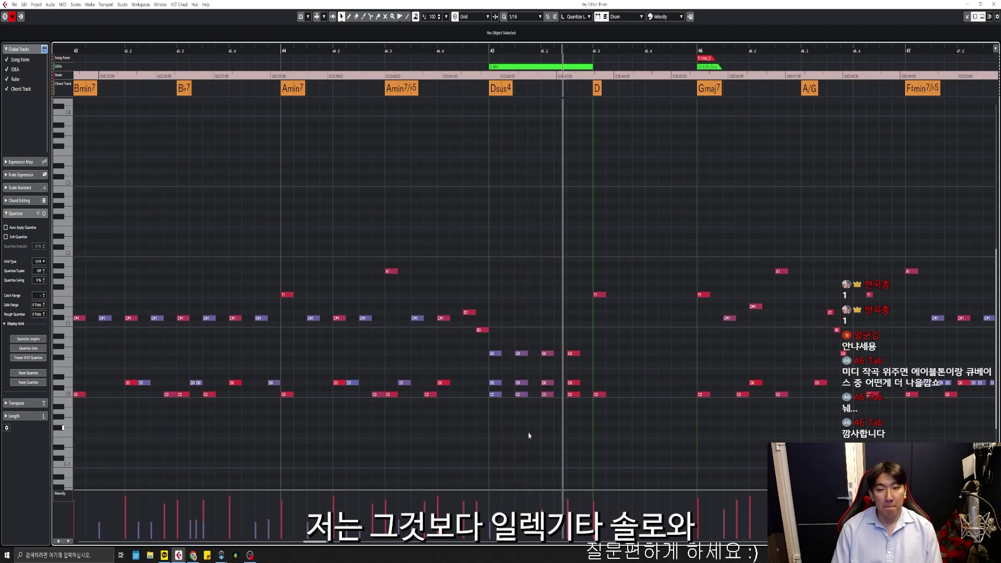
# Layer D♯1 hits over the bar 45 eighth-note section and finish the bar with an A1 crash and a D1–B0–G0 tom fill
pyautogui.press('space')
pyautogui.hscroll(-5, 603, 134)
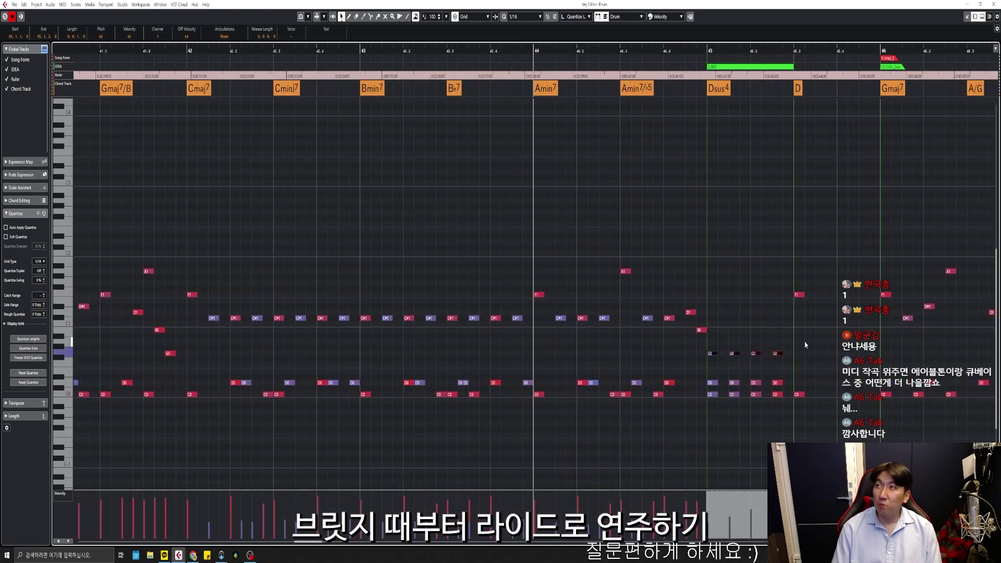
pyautogui.press('space')
pyautogui.press('g')
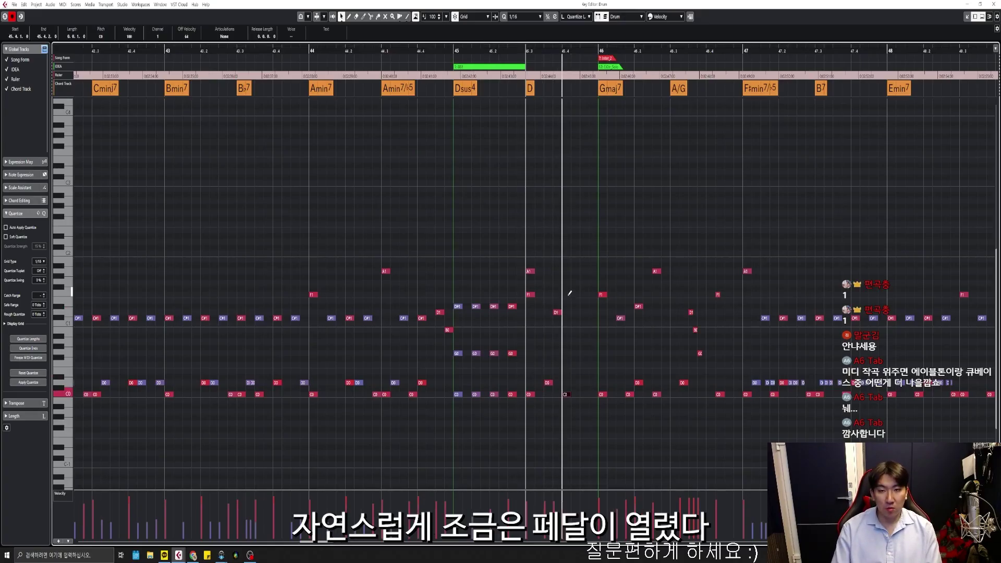
pyautogui.moveTo(586, 357); pyautogui.dragTo(584, 355)
pyautogui.click(537, 308)
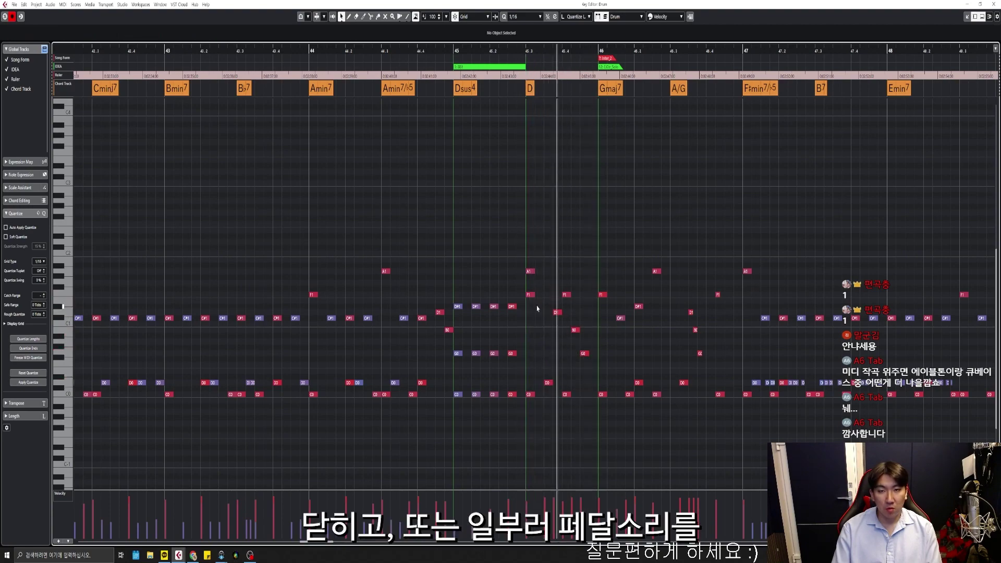
# Replace the bar 46 pattern and write the interlude groove through bar 49 with C3 and G♯0 eighth notes
pyautogui.moveTo(557, 240); pyautogui.dragTo(519, 345)
pyautogui.press('g')
pyautogui.press('g')
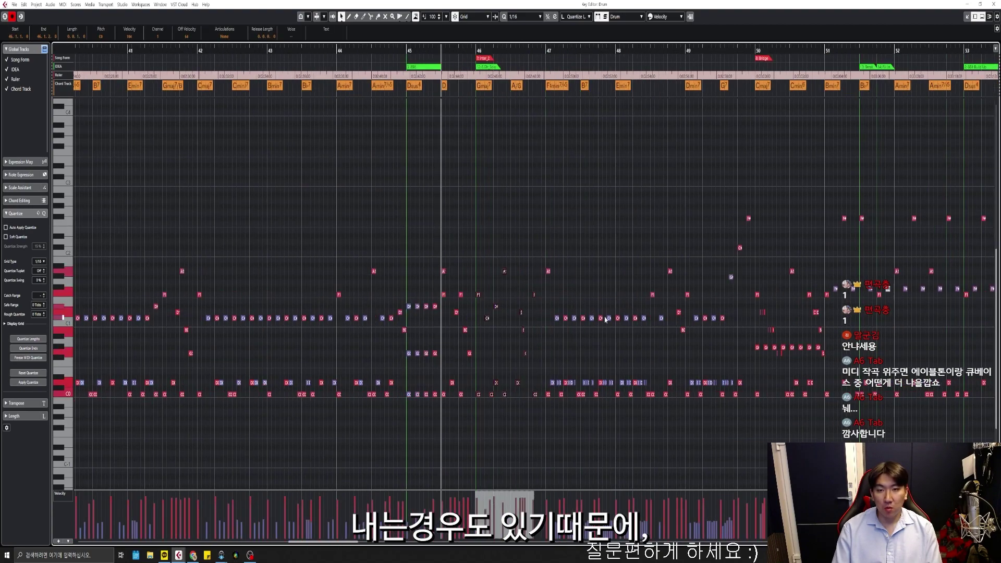
pyautogui.press('g')
pyautogui.press('g')
pyautogui.press('g')
pyautogui.press('g')
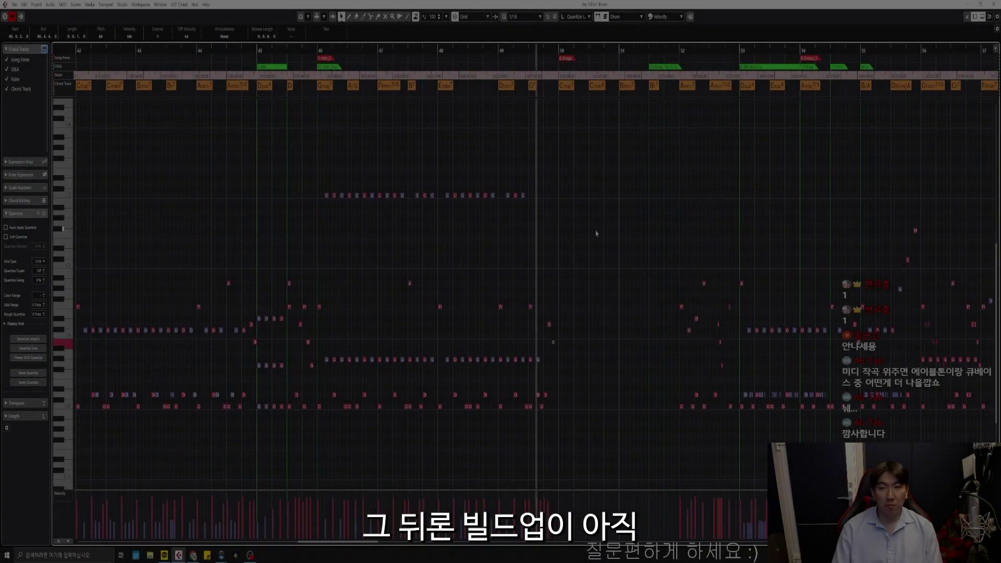
# Remove the old drum notes from bar 53 onwards
pyautogui.moveTo(672, 258); pyautogui.dragTo(735, 485)
pyautogui.press('g')
pyautogui.press('g')
pyautogui.press('g')
pyautogui.press('g')
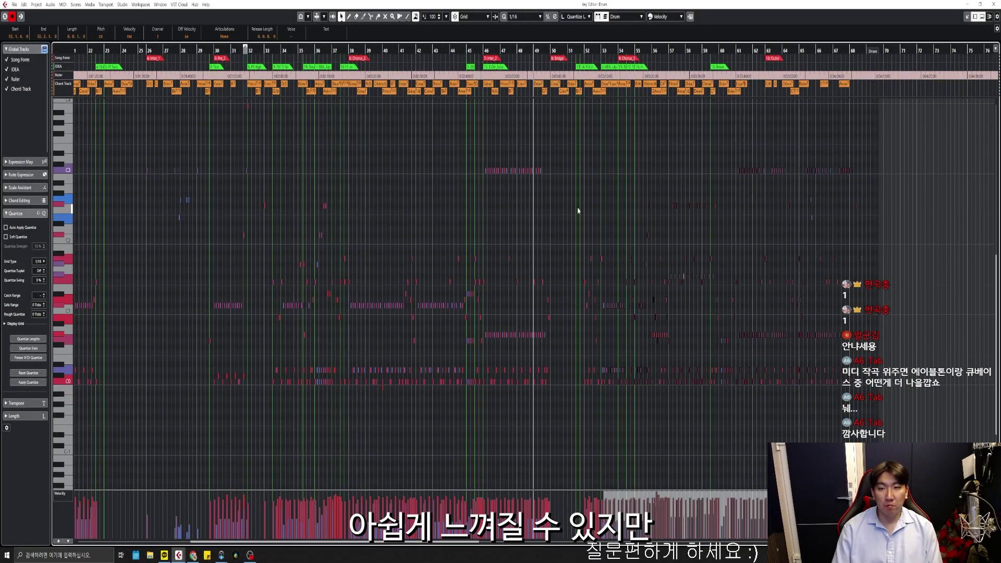
# Duplicate the interlude groove of bars 46–49 into bars 50–53 for the bridge
pyautogui.press('h')
pyautogui.press('h')
pyautogui.press('h')
pyautogui.press('h')
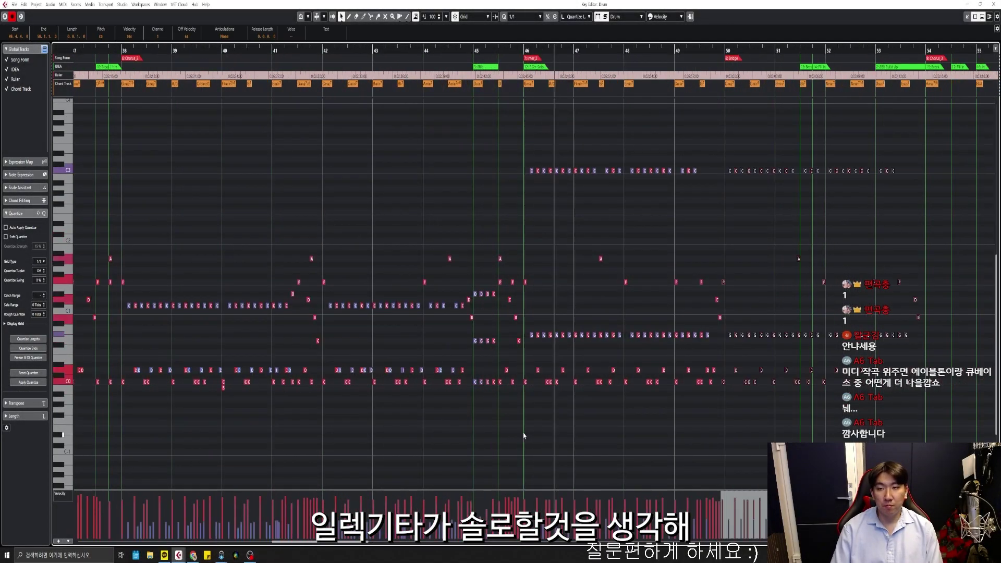
pyautogui.press('h')
pyautogui.press('h')
pyautogui.click(713, 304)
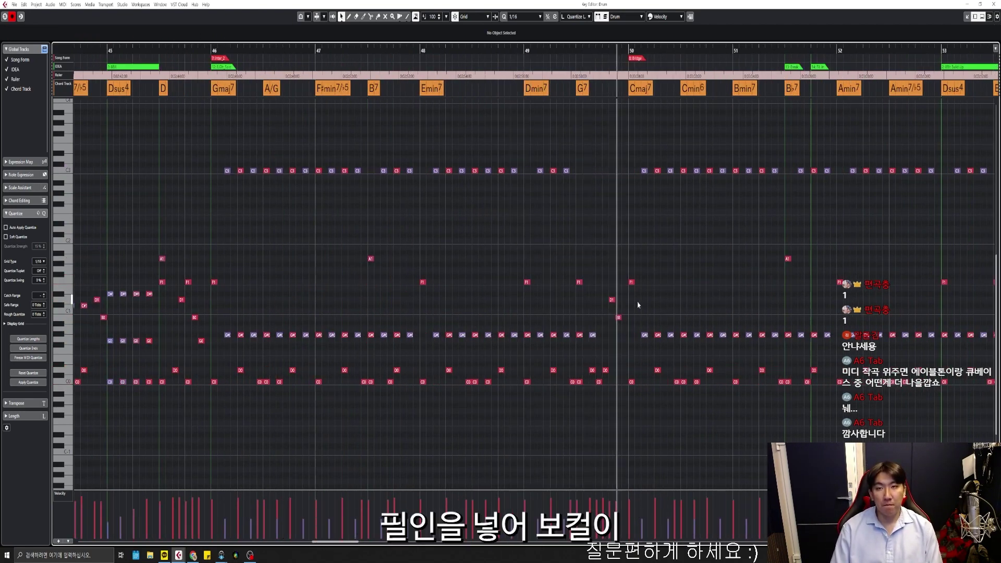
# Rework bar 51 into an accented break with F1 crashes and extra D0 and C0 hits, ending on a B0–G0 fill
pyautogui.hscroll(3, 638, 304)
pyautogui.press('g')
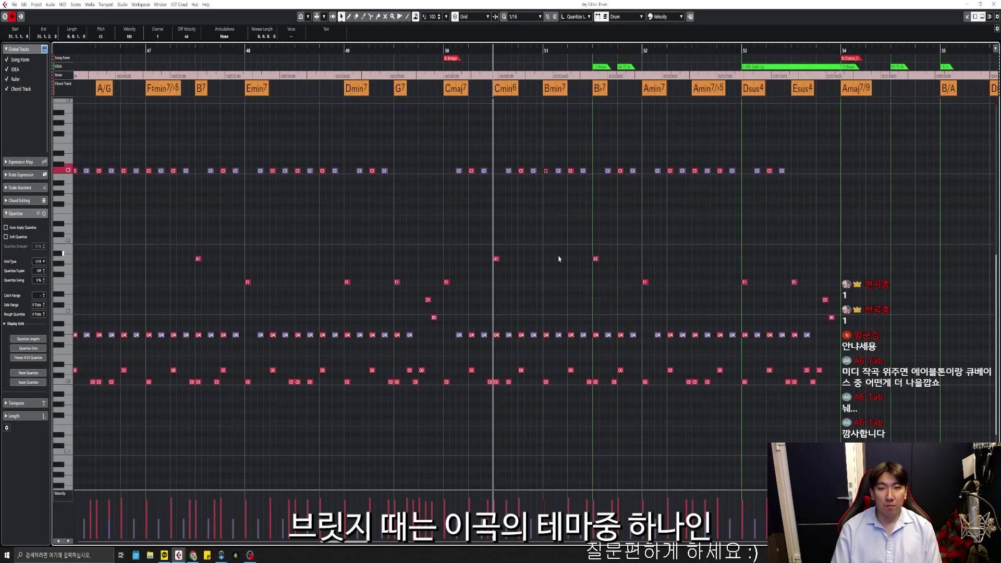
pyautogui.moveTo(558, 258); pyautogui.dragTo(561, 281)
pyautogui.moveTo(547, 334); pyautogui.dragTo(553, 334)
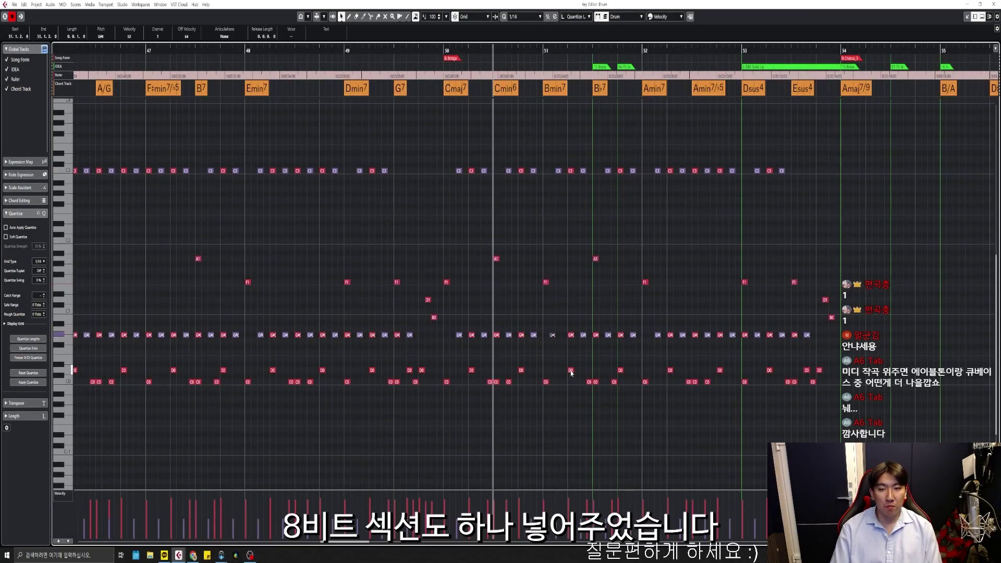
pyautogui.click(577, 381)
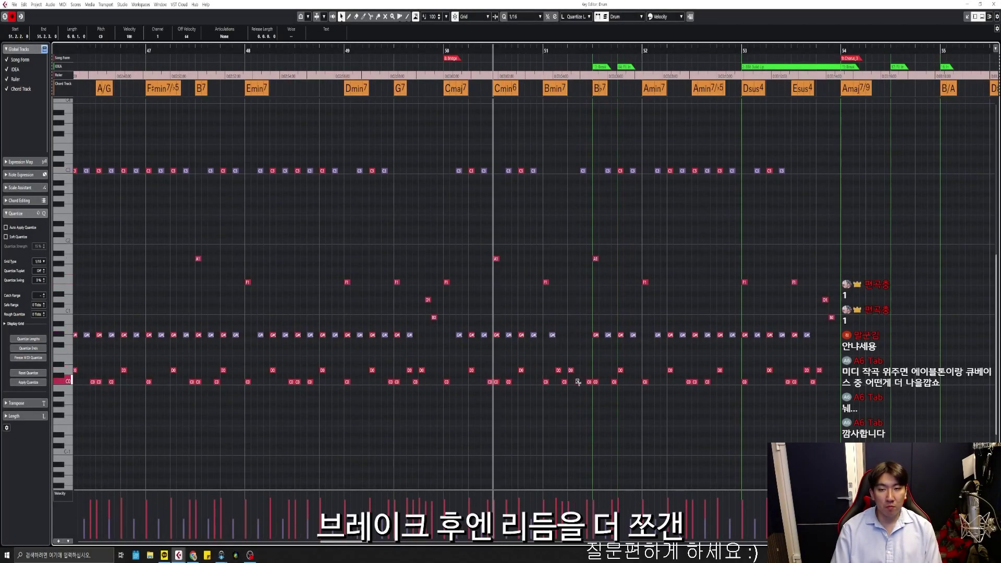
pyautogui.scroll(2, 587, 286)
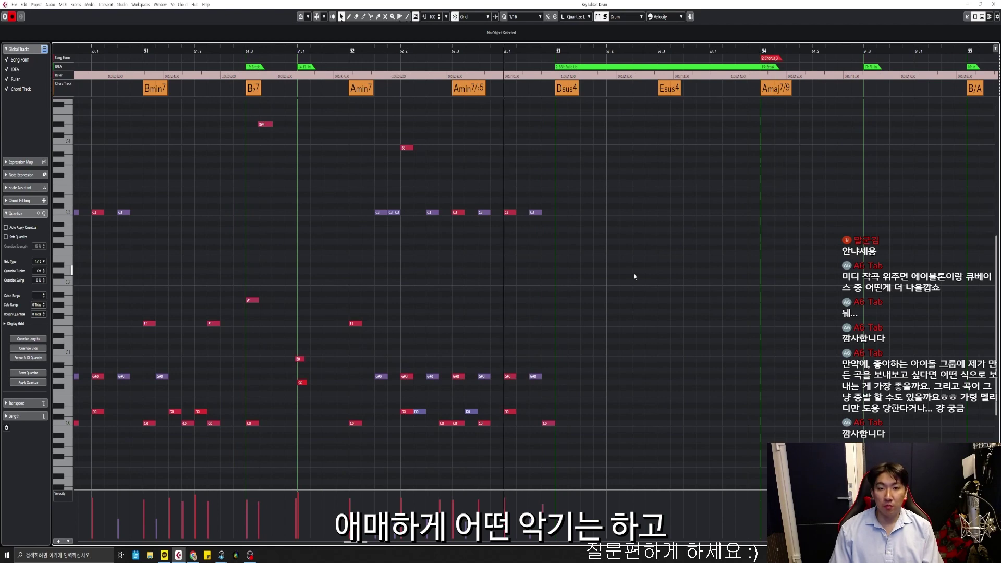
# Fill the first half of bar 53 with eighth-note D♯1, G0 and C0 hits, closing with A1, F1 and C0 on beat 3
pyautogui.hscroll(-8, 634, 276)
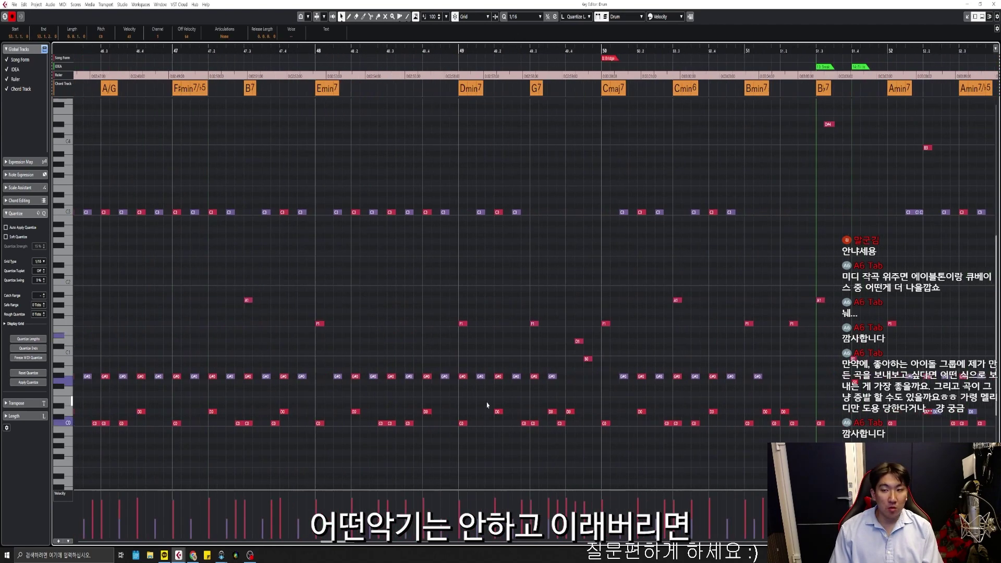
pyautogui.hscroll(6, 642, 344)
pyautogui.click(658, 366)
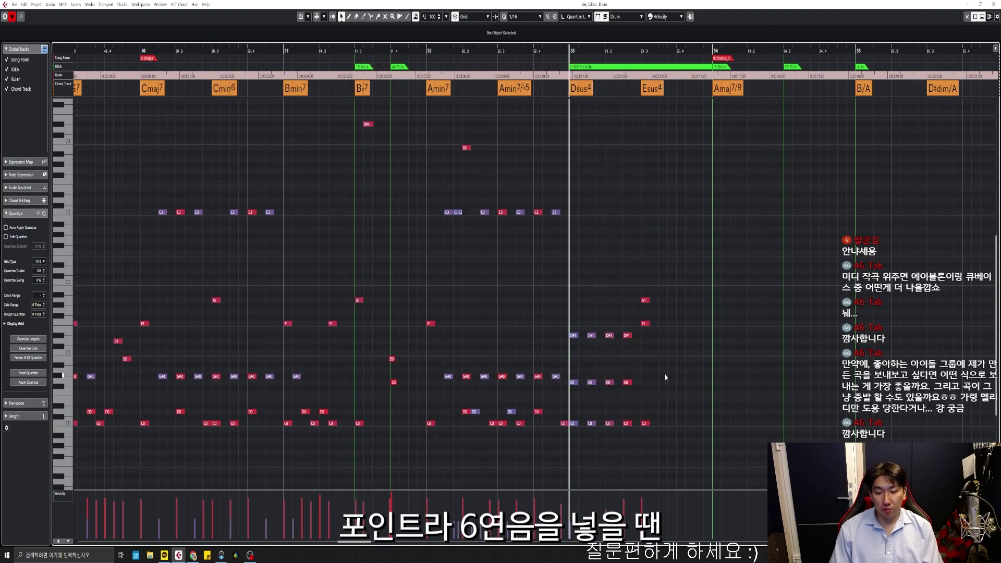
# Shape the end of bar 54 into a fill of two D0 hits, a D1 and a closing G0 leading into bar 55
pyautogui.press('space')
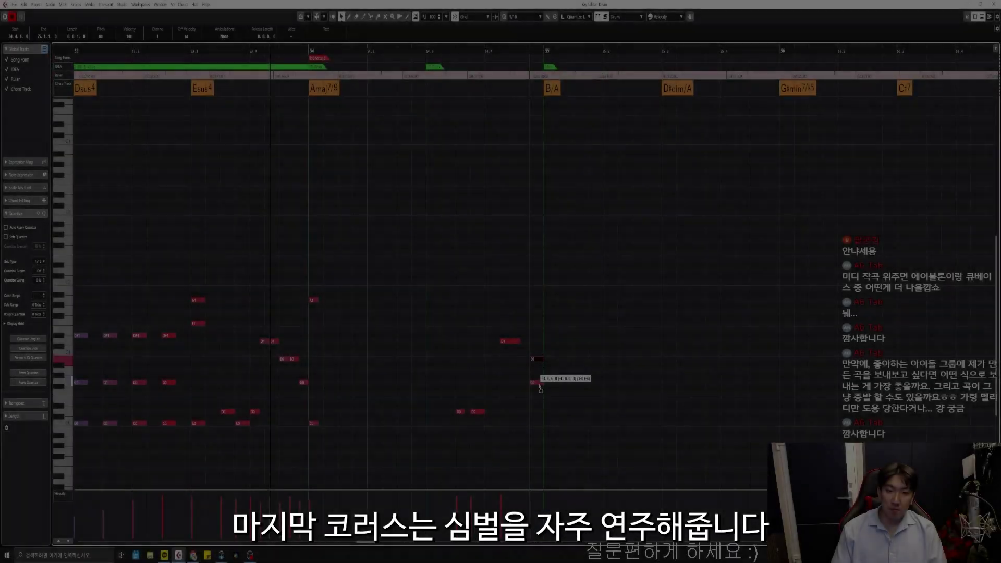
pyautogui.moveTo(539, 388); pyautogui.dragTo(539, 388)
pyautogui.click(463, 418)
pyautogui.scroll(3, 555, 374)
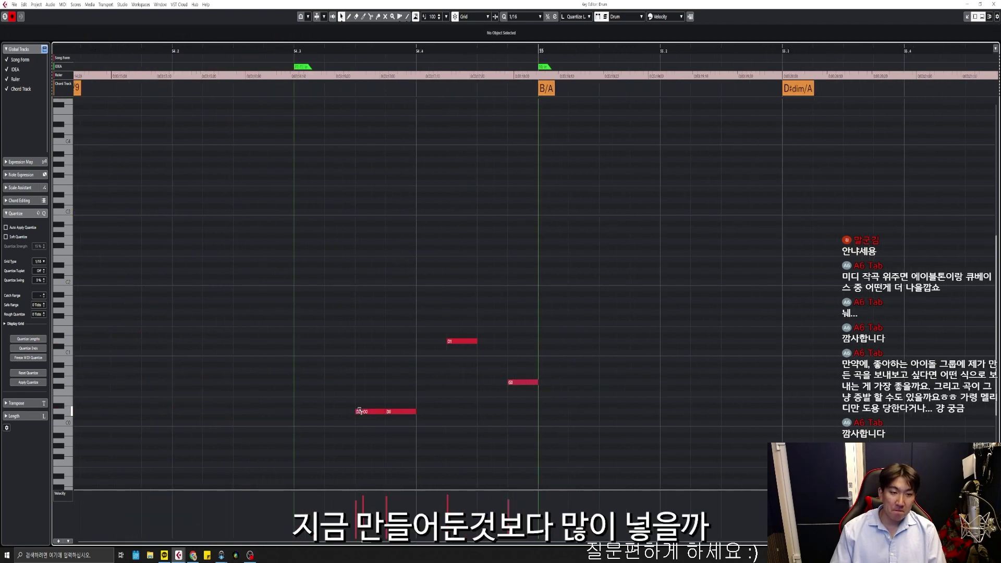
pyautogui.scroll(-3, 712, 384)
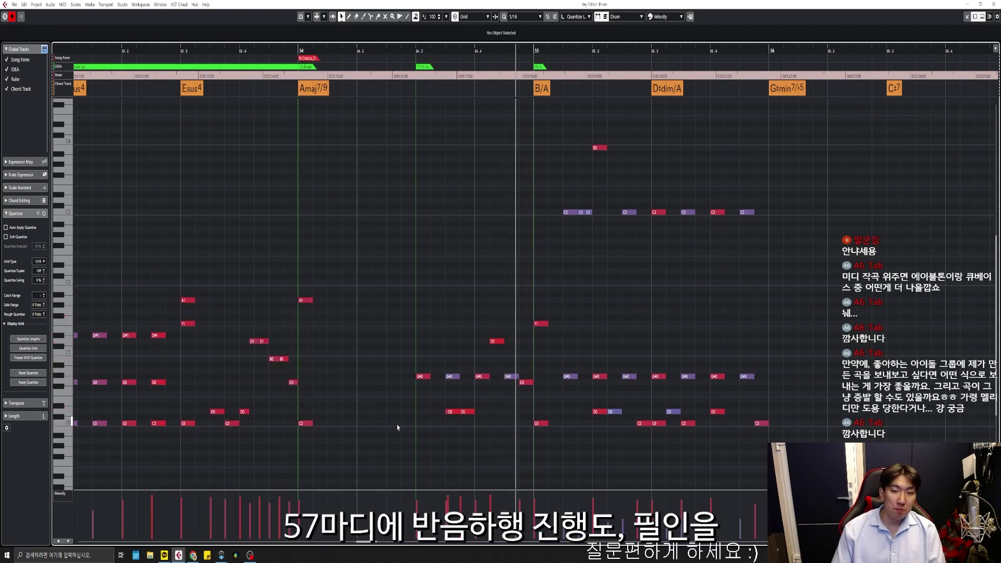
# Clear the old drum notes from bar 58 onwards and duplicate the bar 56 groove into bars 58 and 59
pyautogui.scroll(-2, 308, 64)
pyautogui.scroll(-4, 505, 216)
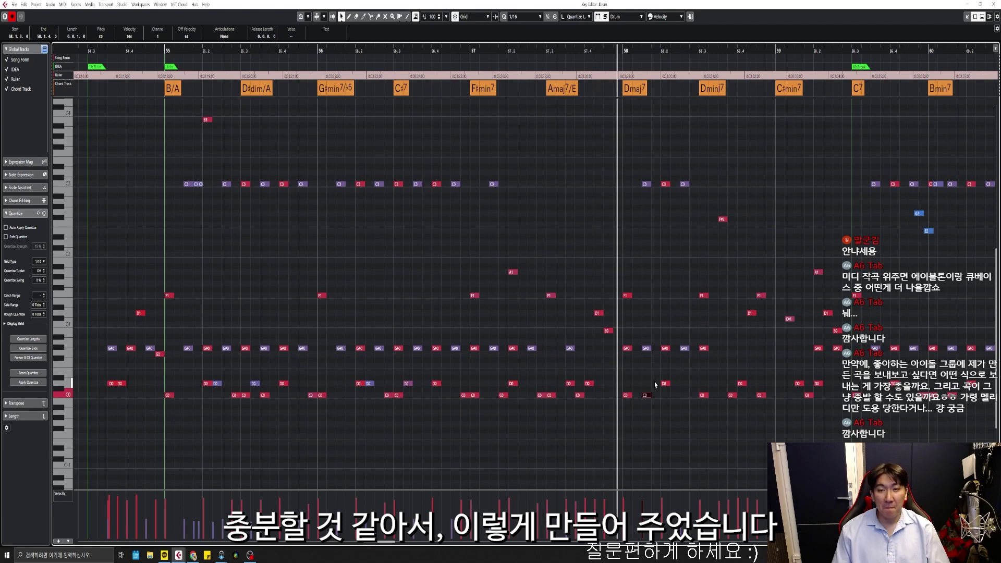
pyautogui.moveTo(518, 183); pyautogui.dragTo(825, 431)
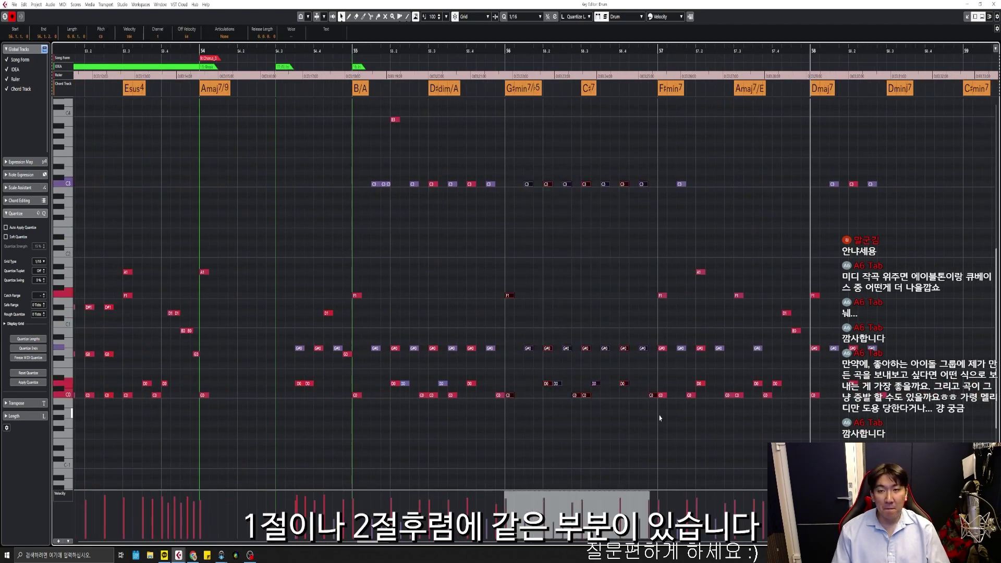
pyautogui.scroll(2, 441, 160)
pyautogui.hotkey('ctrl', 'd')
pyautogui.click(714, 272)
pyautogui.press('space')
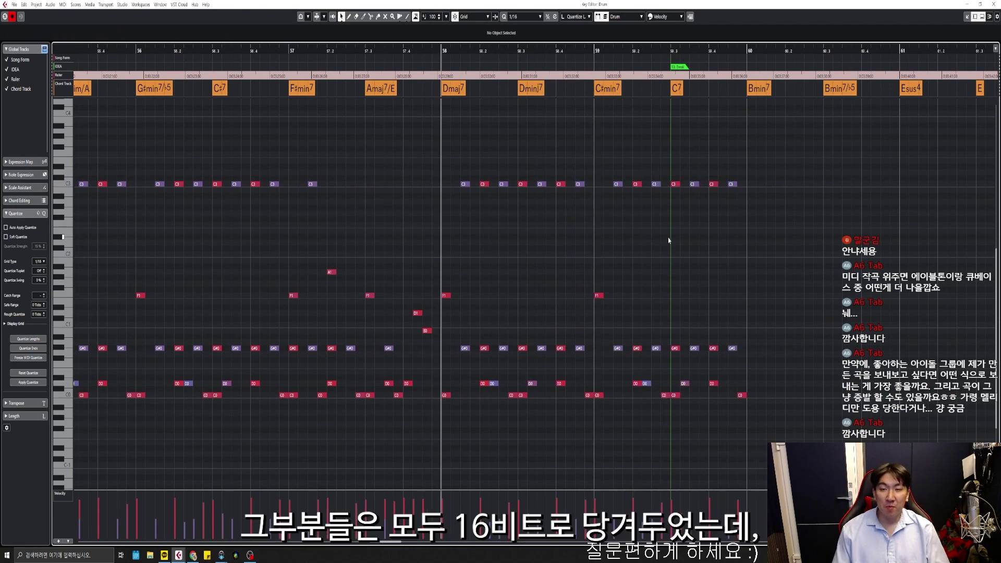
# Add a C0 kick in bar 59, clear its second-half C3, D0 and C0 notes, and place an A1 hit on beat 3
pyautogui.press('space')
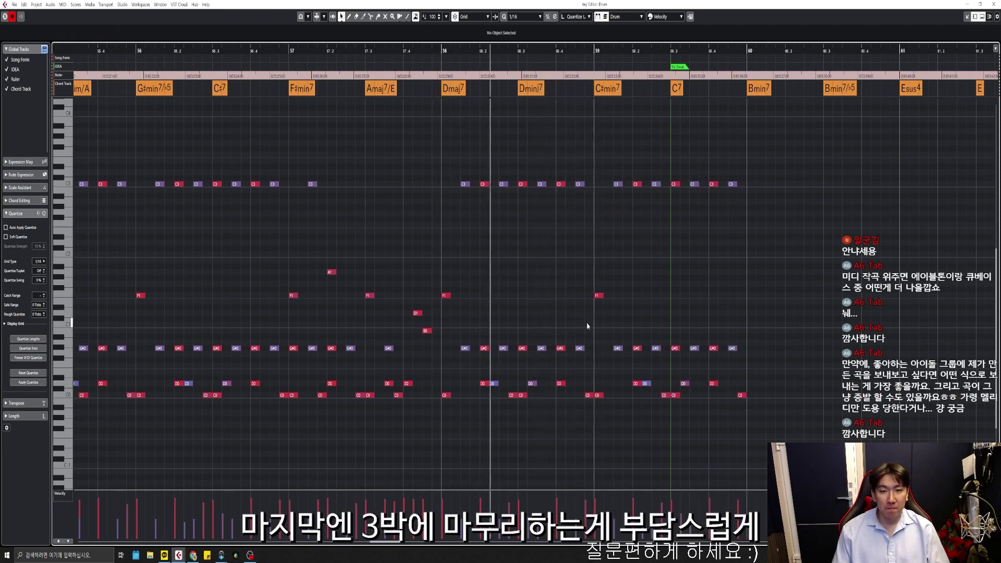
pyautogui.click(598, 295)
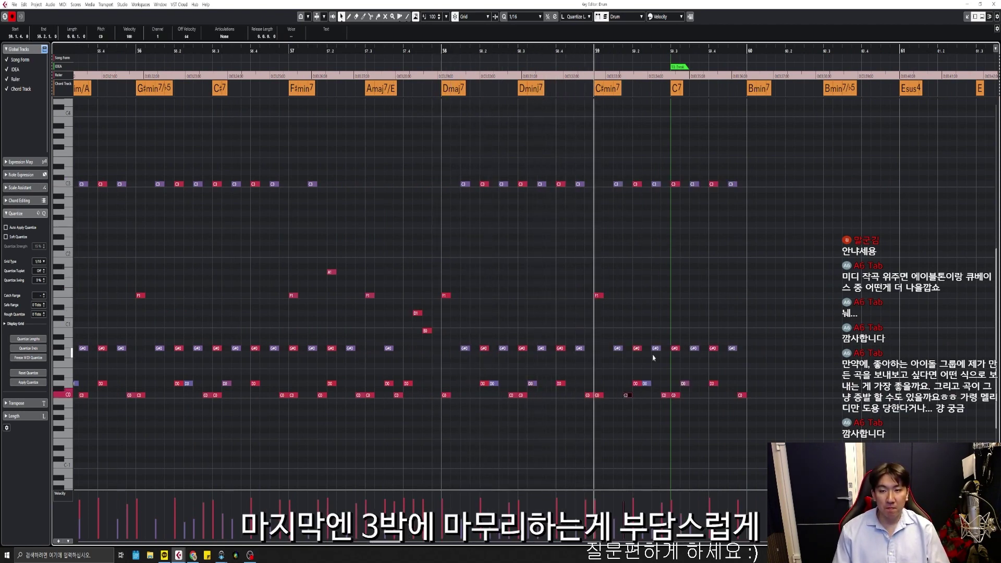
pyautogui.moveTo(742, 165); pyautogui.dragTo(663, 218)
pyautogui.press('Delete')
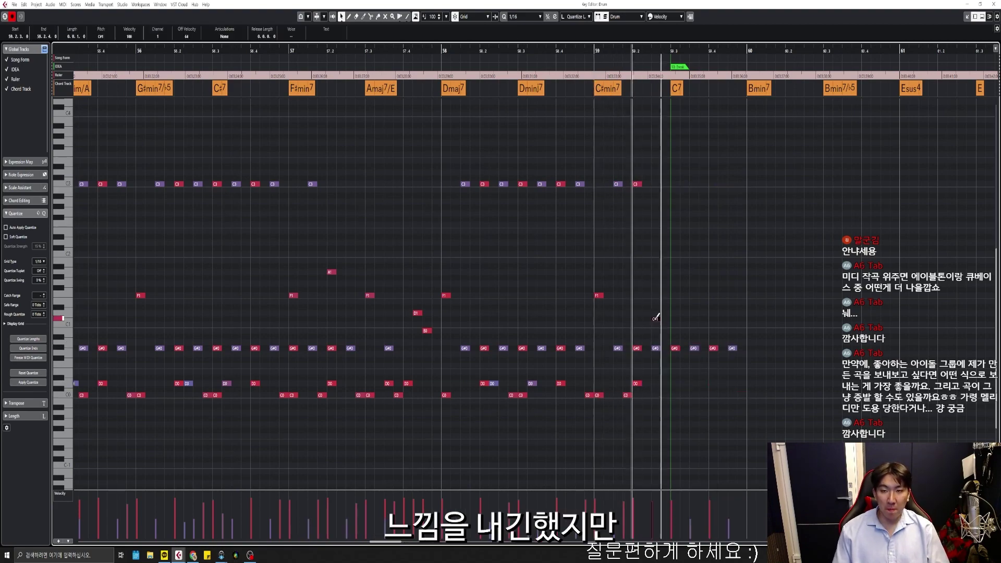
pyautogui.click(677, 272)
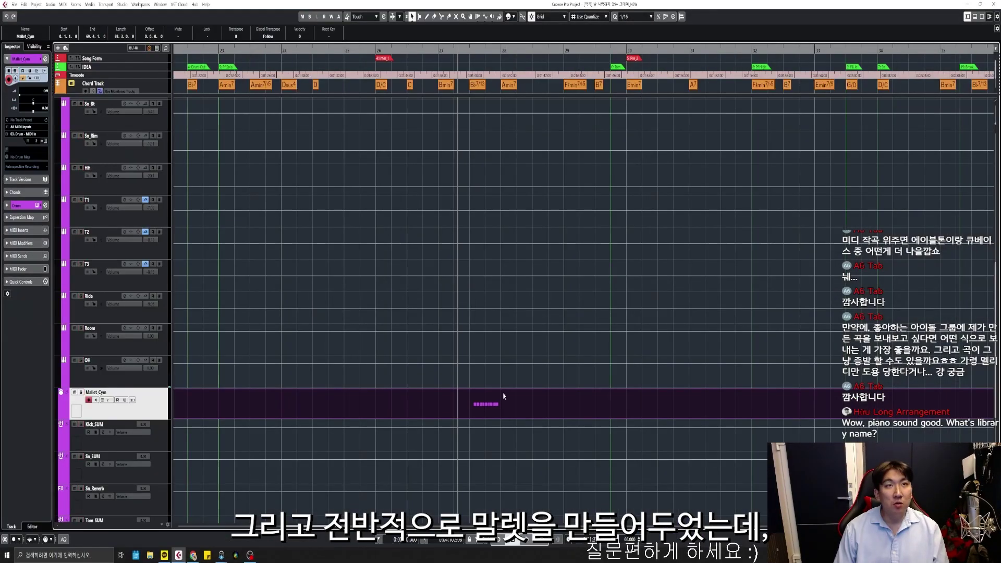
# Open the Mallet_Cym part for editing and search the BFD3 drum library for "mallet", filtered to cymbals
pyautogui.doubleClick(504, 396)
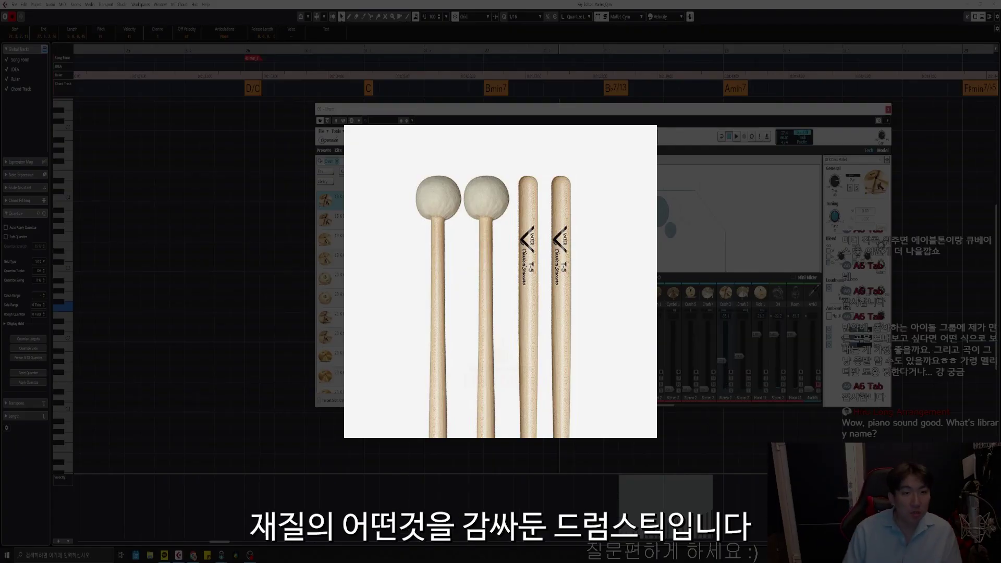
pyautogui.write('mallet')
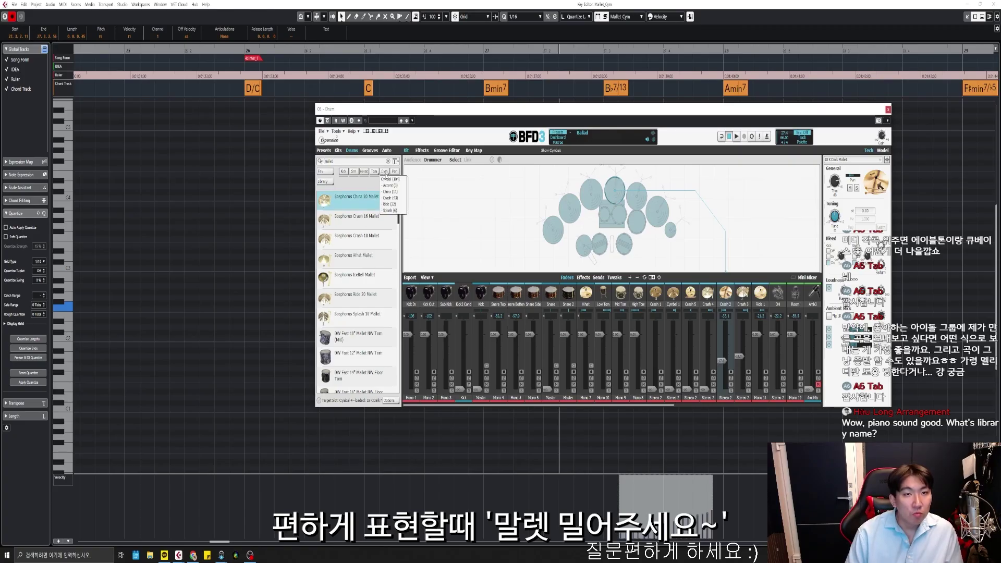
pyautogui.click(389, 179)
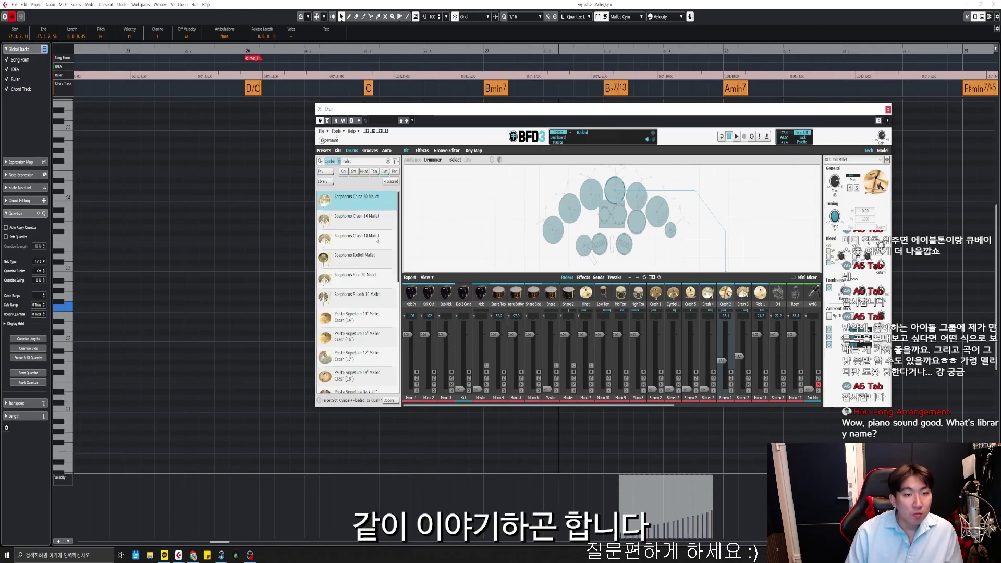
# Audition mallet cymbals in BFD3, including 16 K Dark Crash, 18 A Cust China, 18 A Cust Crash and 18 K Dark
pyautogui.click(359, 243)
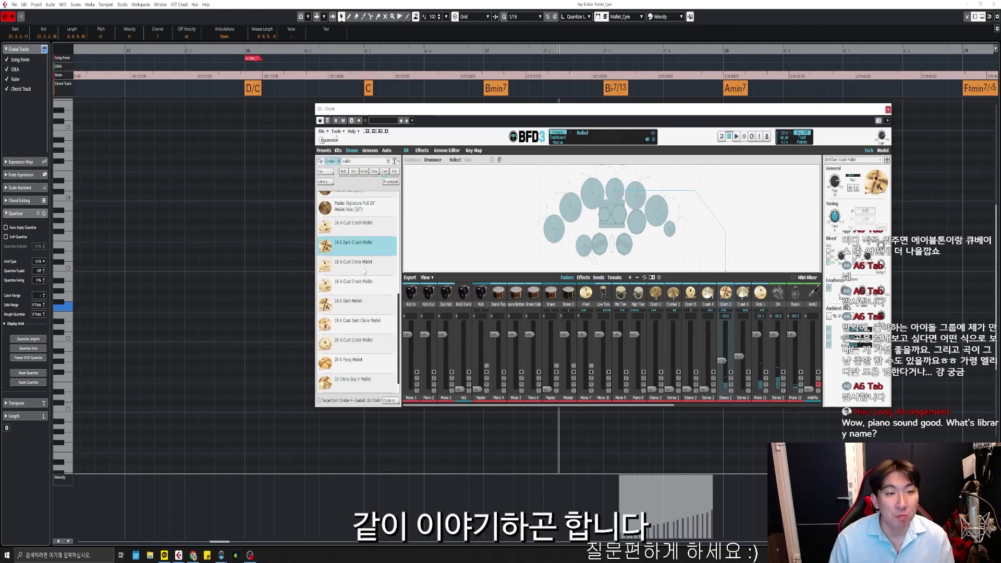
pyautogui.click(361, 266)
pyautogui.click(367, 284)
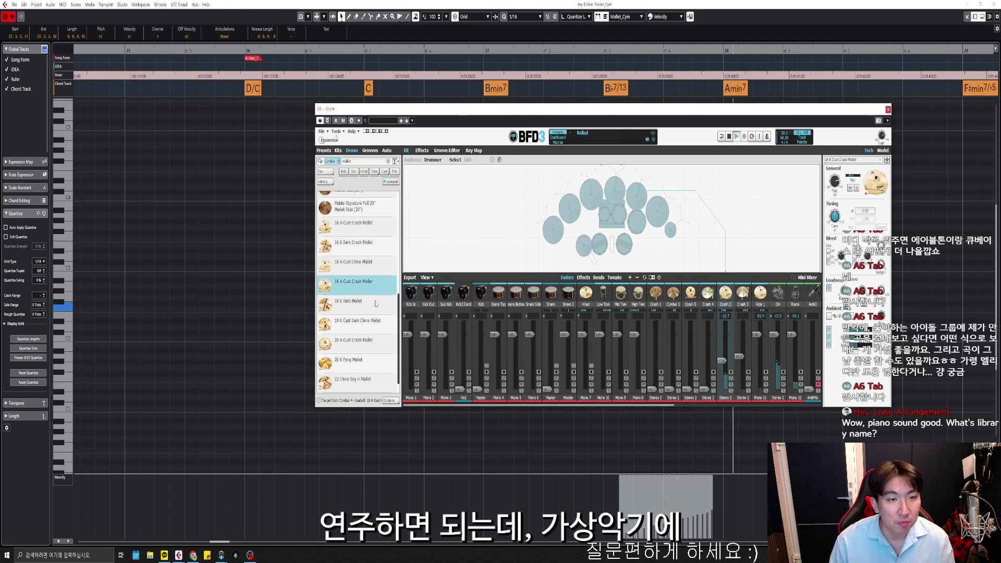
pyautogui.click(375, 302)
pyautogui.click(379, 270)
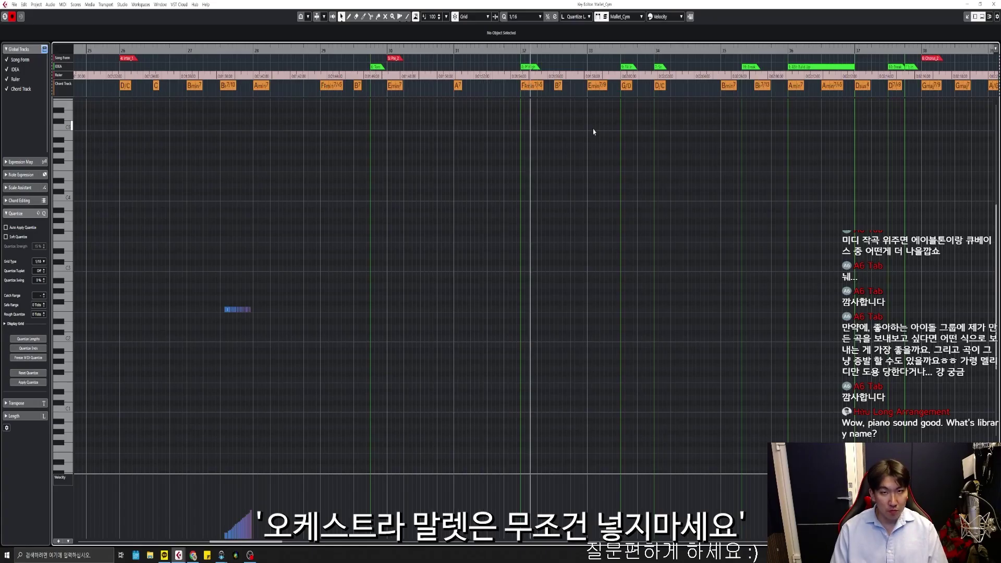
# Place swelling mallet cymbal rolls leading into bars 34 and 36, and quantize the second roll
pyautogui.hotkey('ctrl', 'v')
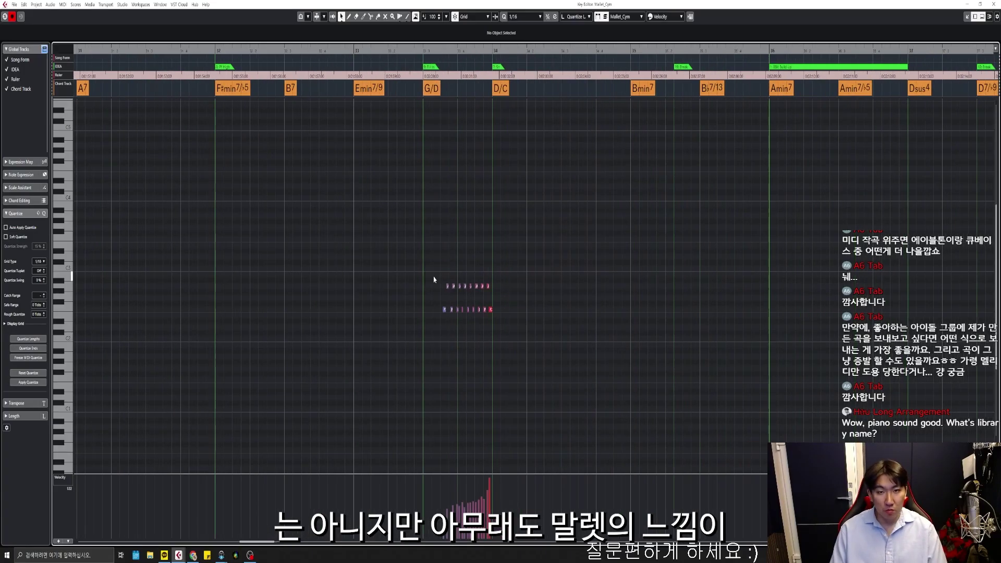
pyautogui.click(468, 351)
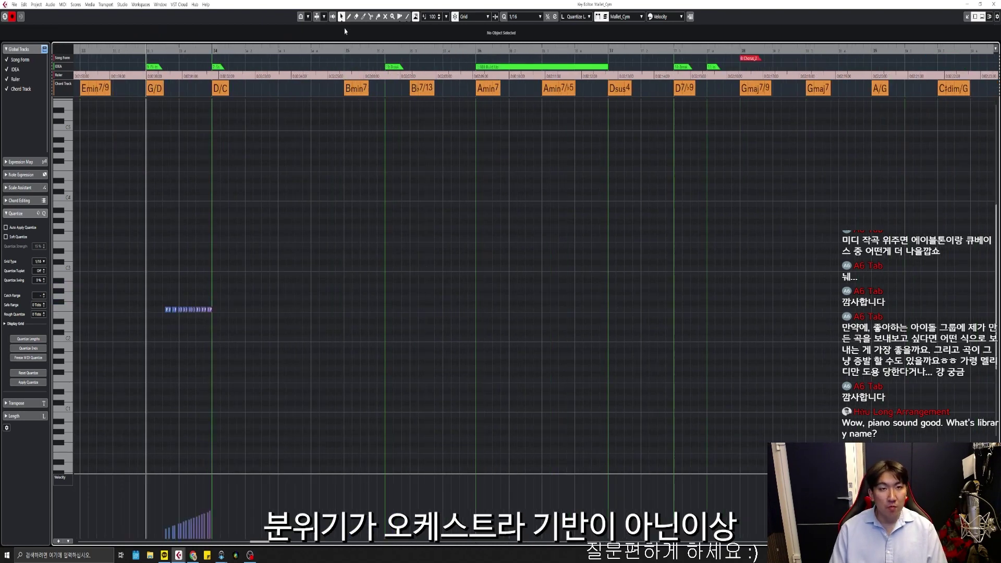
pyautogui.hotkey('ctrl', 'v')
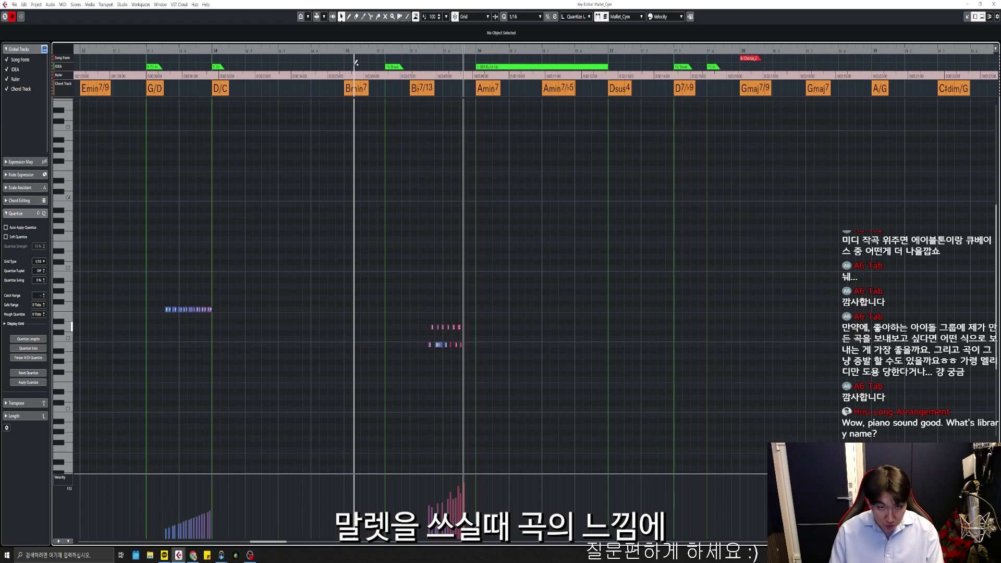
pyautogui.press('q')
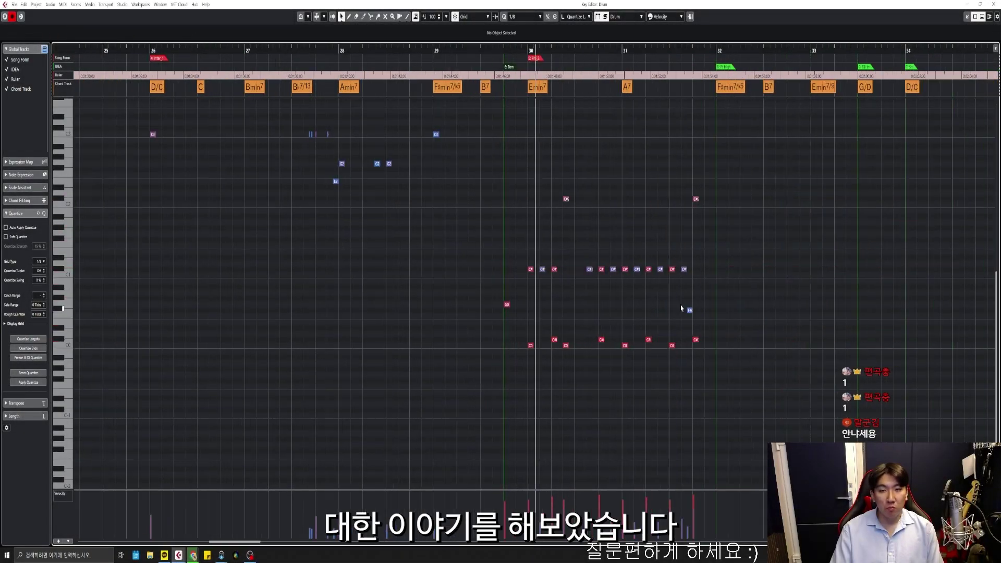
# Adjust the C♯1 hi-hat hits around beat 3 of bar 30 in the drum part
pyautogui.click(607, 269)
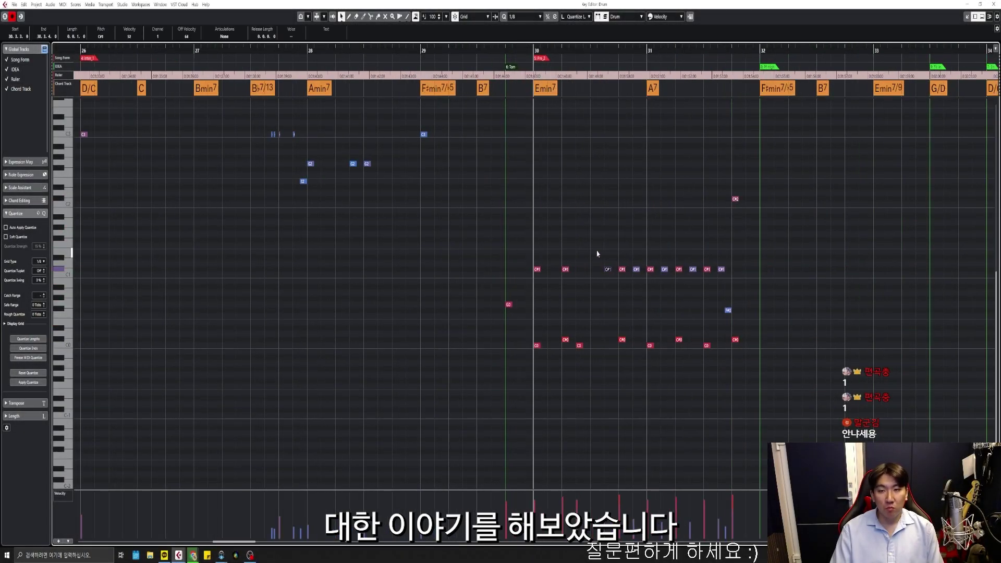
pyautogui.click(593, 269)
pyautogui.click(585, 221)
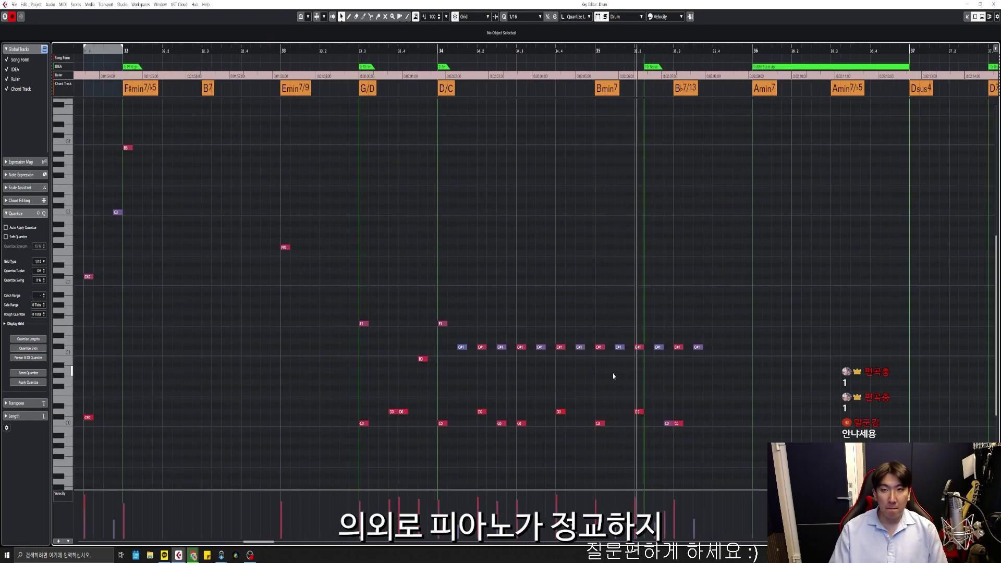
# Break up the bar 35 groove with G♯1 and F♯1 accents, an offbeat D0 and a G♯0 note starting slightly early
pyautogui.scroll(-2, 607, 339)
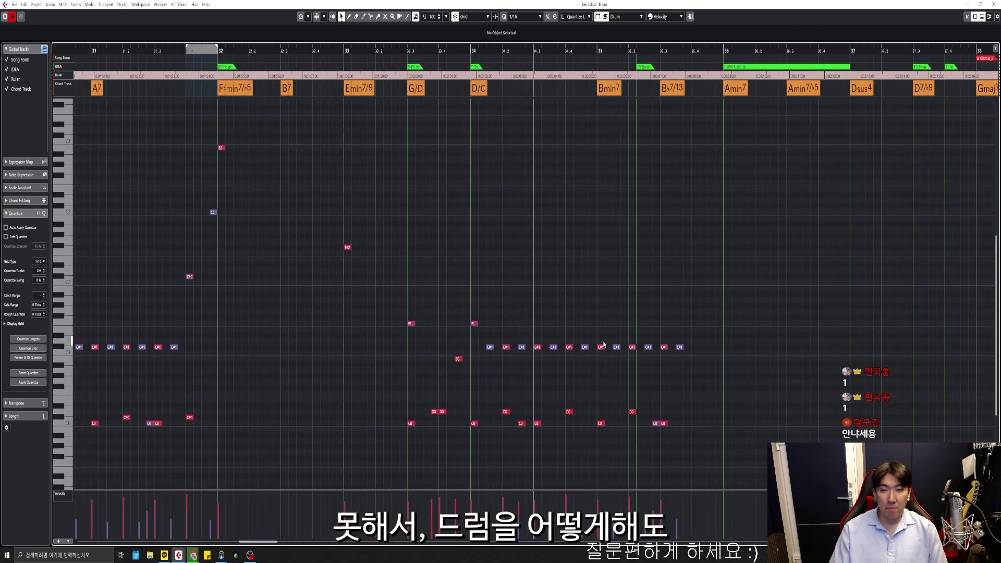
pyautogui.scroll(2, 601, 298)
pyautogui.click(578, 347)
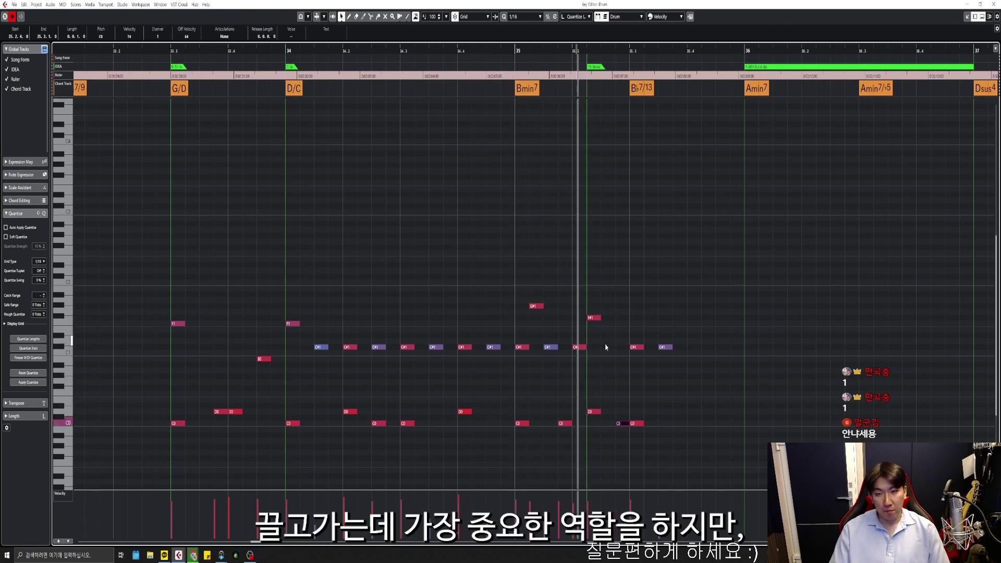
pyautogui.moveTo(637, 319); pyautogui.dragTo(664, 374)
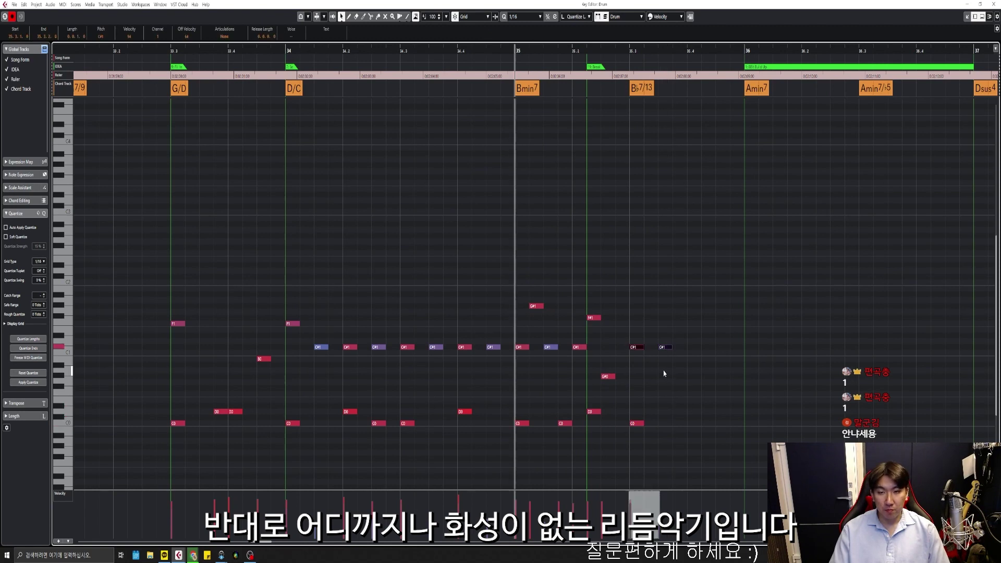
pyautogui.moveTo(602, 376); pyautogui.dragTo(593, 377)
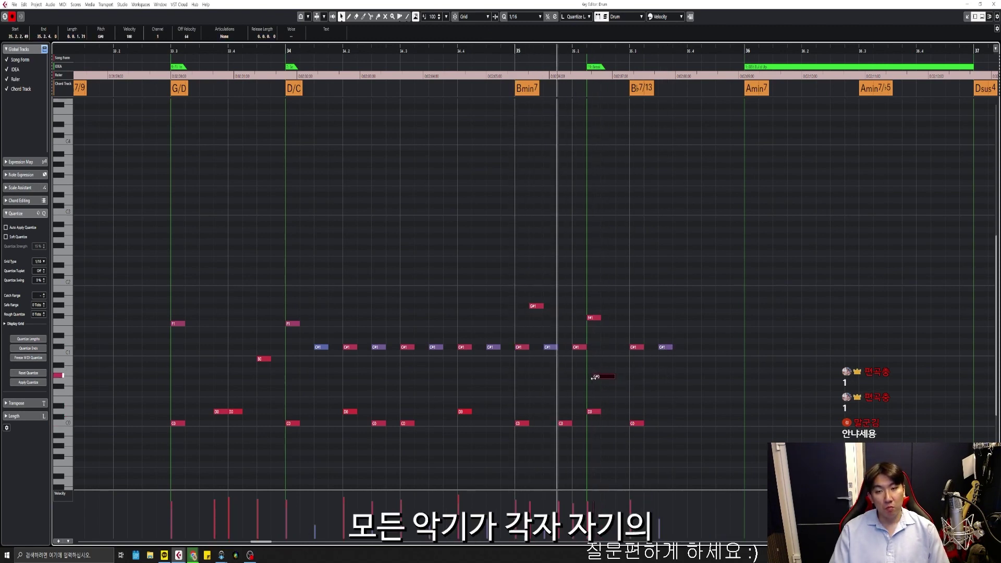
# Raise the C♯1 hit on beat 3 of bar 35 to F1 and complete the bar with C♯1, C0 and D0 hits
pyautogui.moveTo(637, 346); pyautogui.dragTo(635, 323)
pyautogui.press('h')
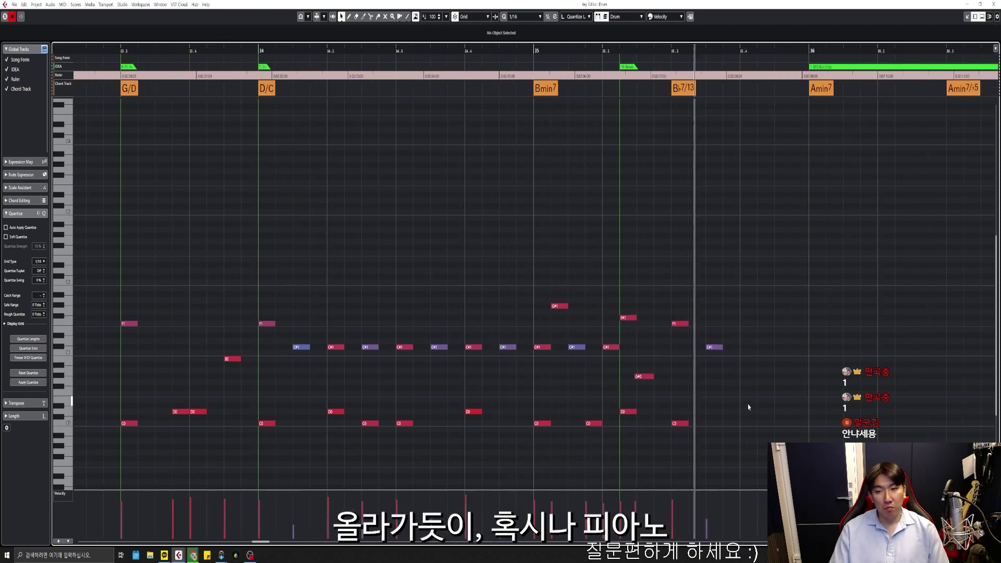
pyautogui.press('g')
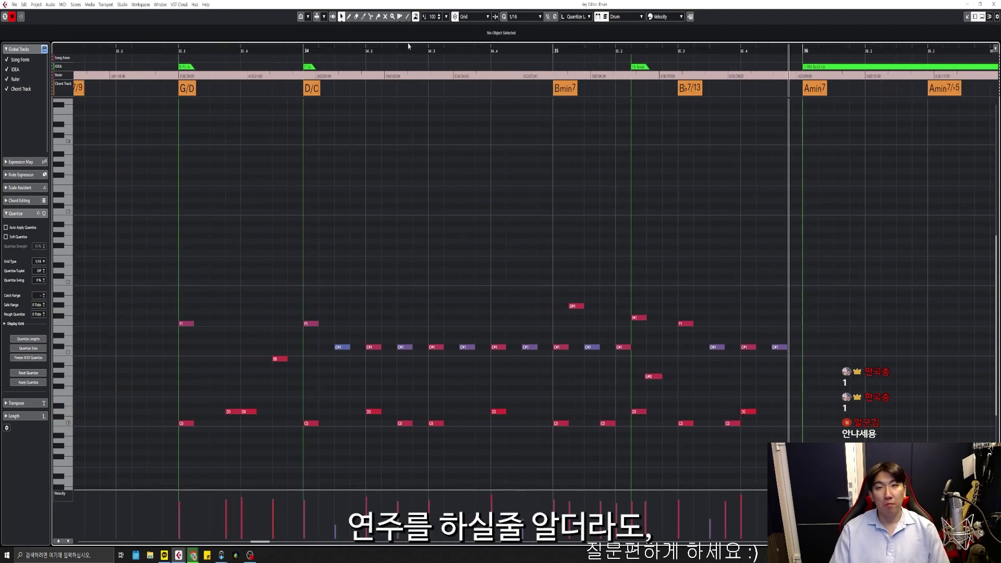
# Fill bar 36 with an eight-beat section of eighth-note D0 and C0 hits and play it back
pyautogui.press('g')
pyautogui.press('g')
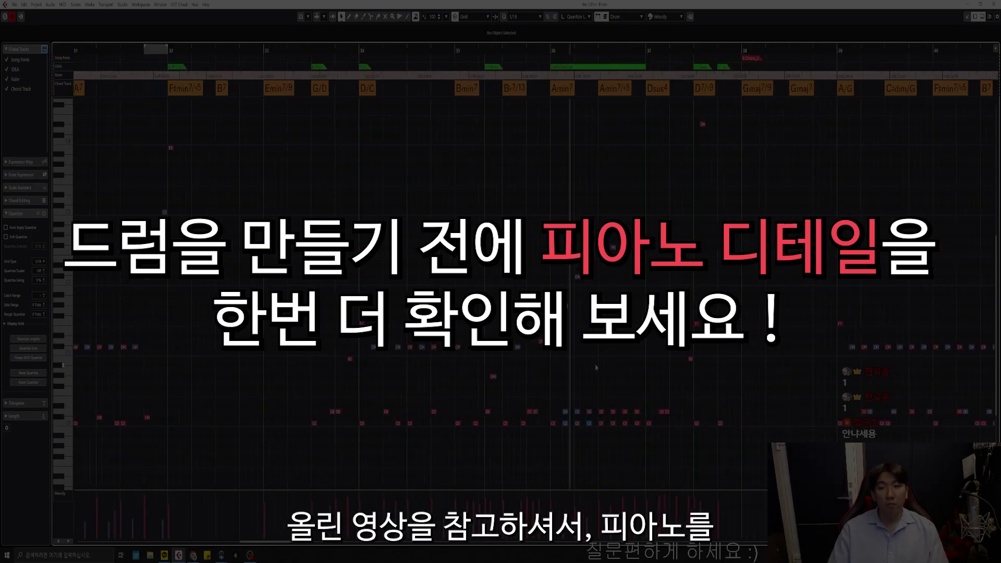
pyautogui.press('h')
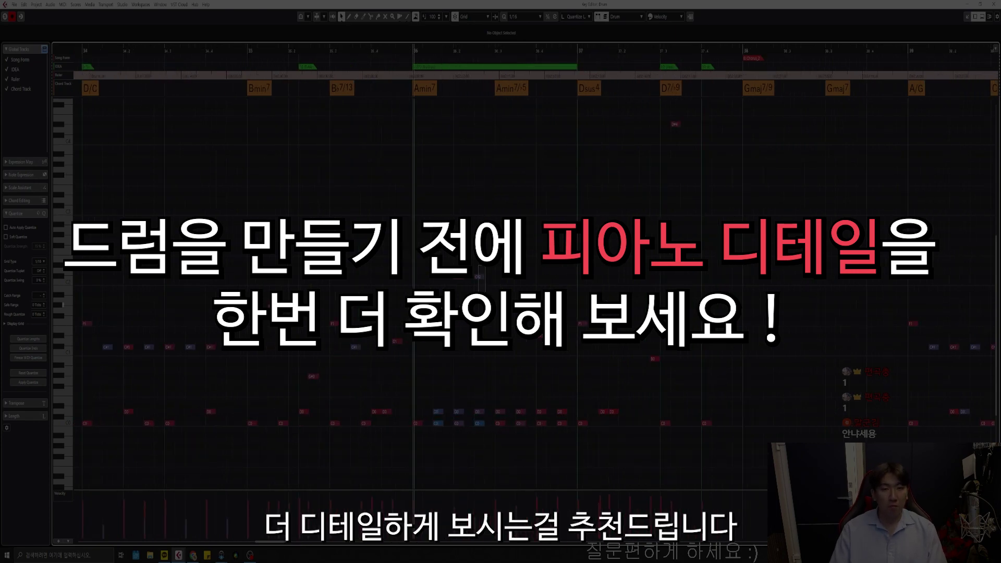
pyautogui.press('space')
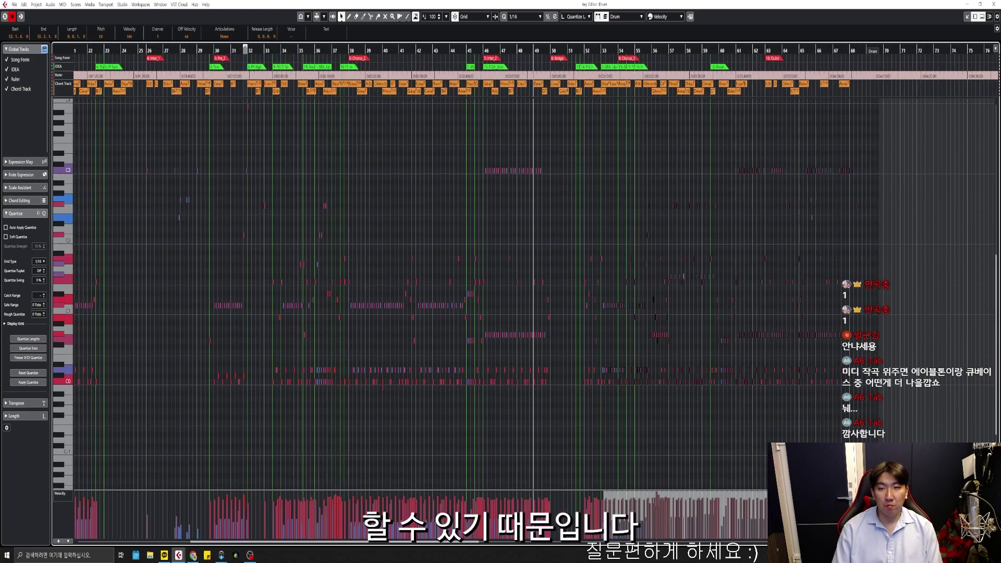
# Delete the leftover drum notes after the interlude and repeat the bars 46–49 groove from bar 50 through bar 53
pyautogui.moveTo(493, 51); pyautogui.dragTo(493, 104)
pyautogui.moveTo(718, 143); pyautogui.dragTo(524, 436)
pyautogui.scroll(3, 712, 304)
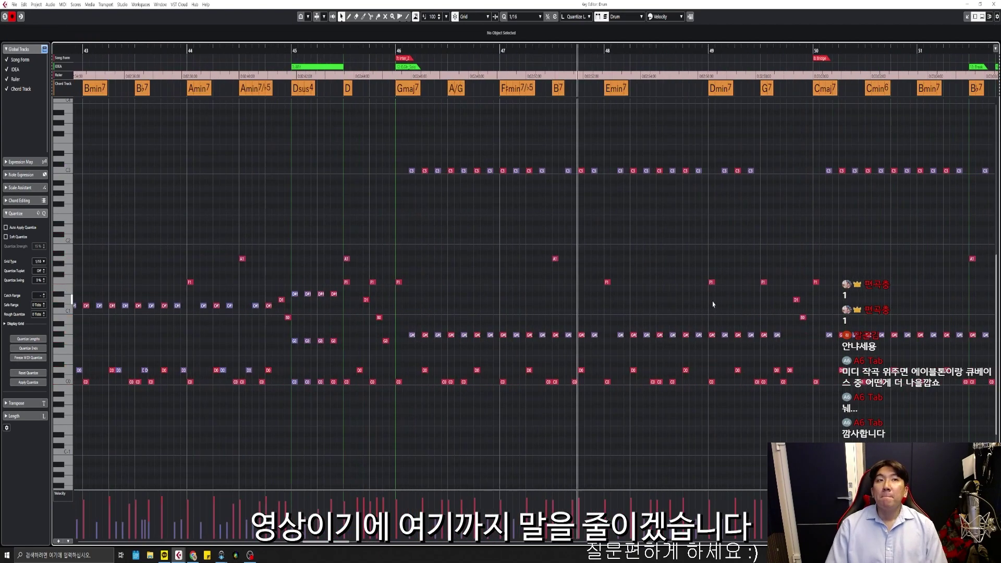
pyautogui.hscroll(2, 677, 304)
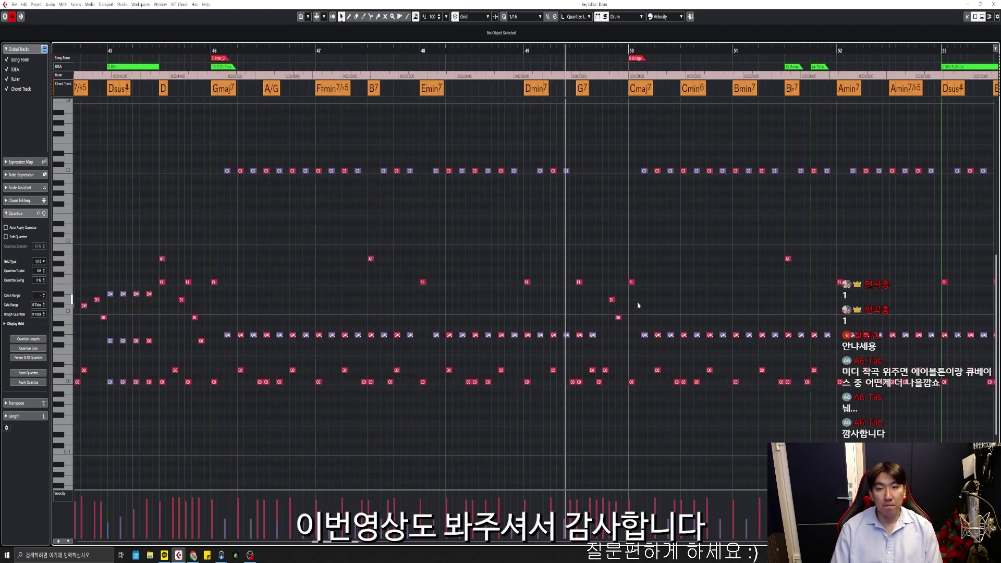
# Replace the C3 hit on beat 3 of bar 50 with an F1 crash
pyautogui.hscroll(2, 599, 297)
pyautogui.click(433, 51)
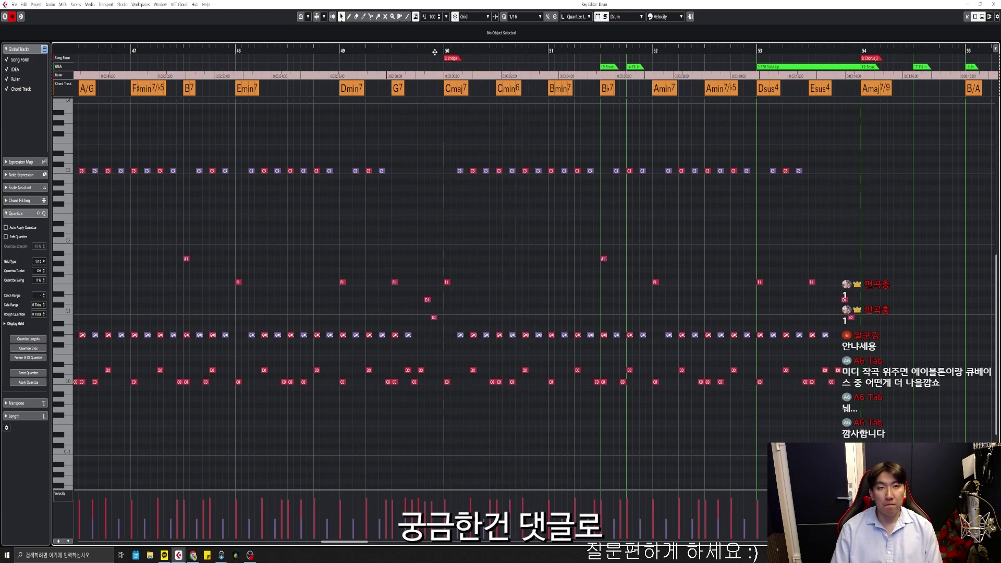
pyautogui.moveTo(479, 152); pyautogui.dragTo(499, 225)
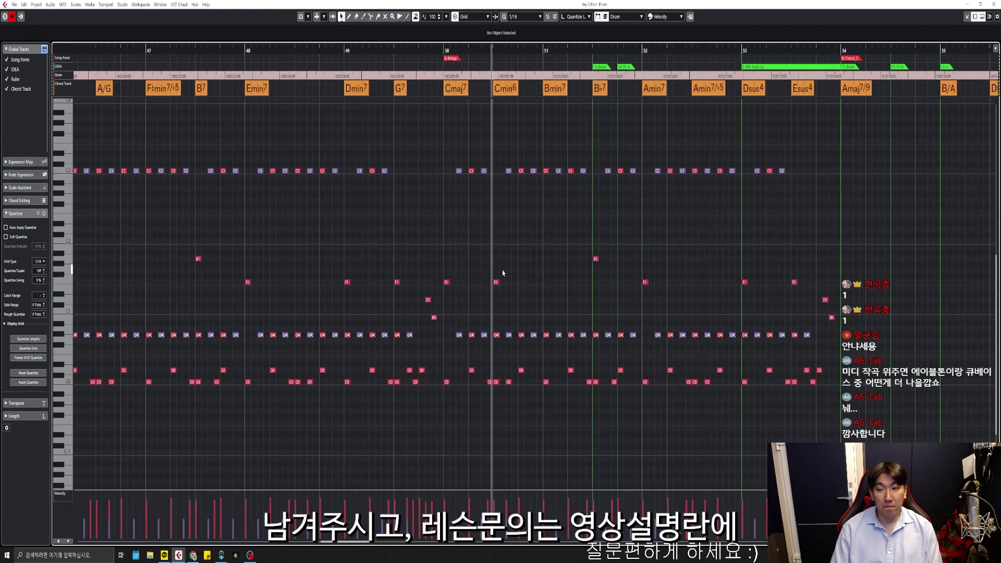